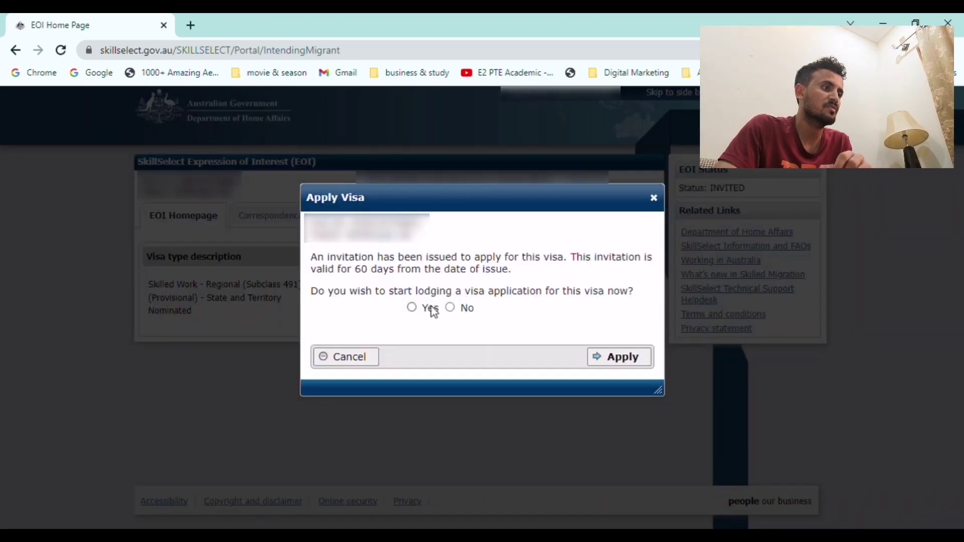
- Start lodging the Subclass 491 visa application from the invitation, accepting its terms and conditions
{"action": "left_click", "coordinate": [413, 309]}
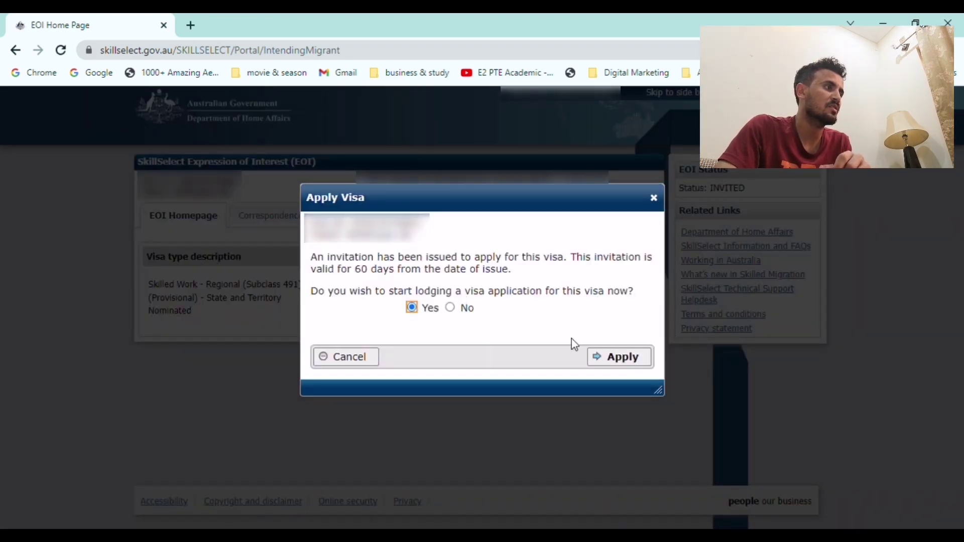
{"action": "left_click", "coordinate": [611, 363]}
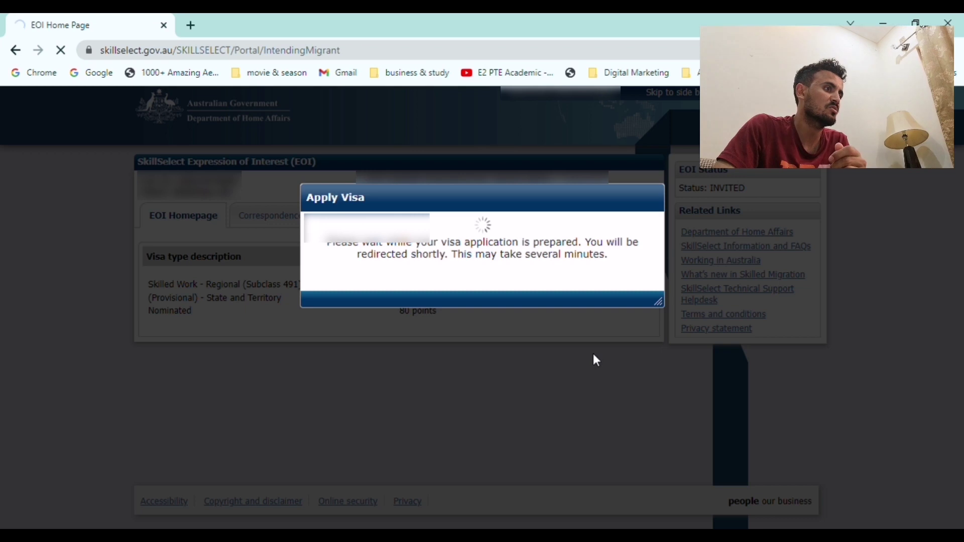
{"action": "scroll", "coordinate": [441, 327], "scroll_direction": "down", "scroll_amount": 15}
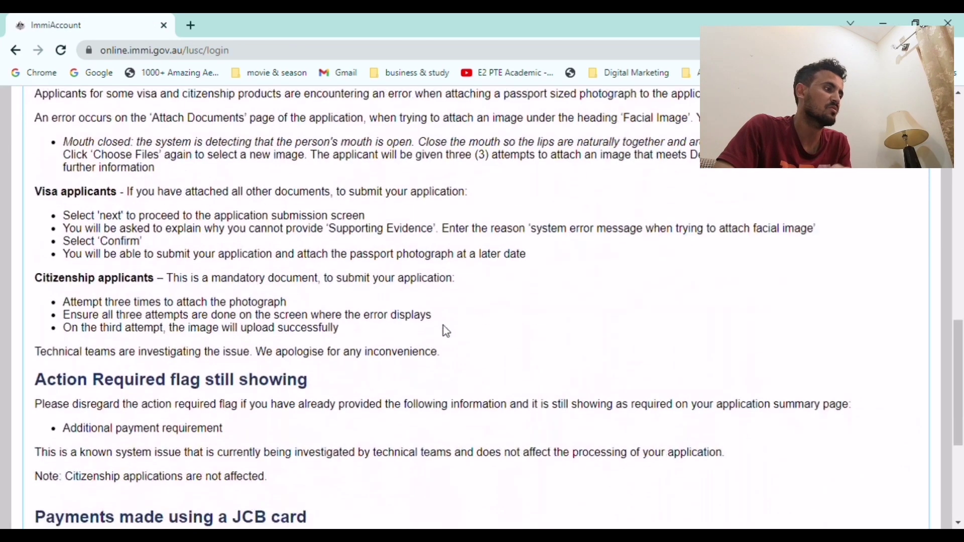
{"action": "scroll", "coordinate": [447, 332], "scroll_direction": "down", "scroll_amount": 5}
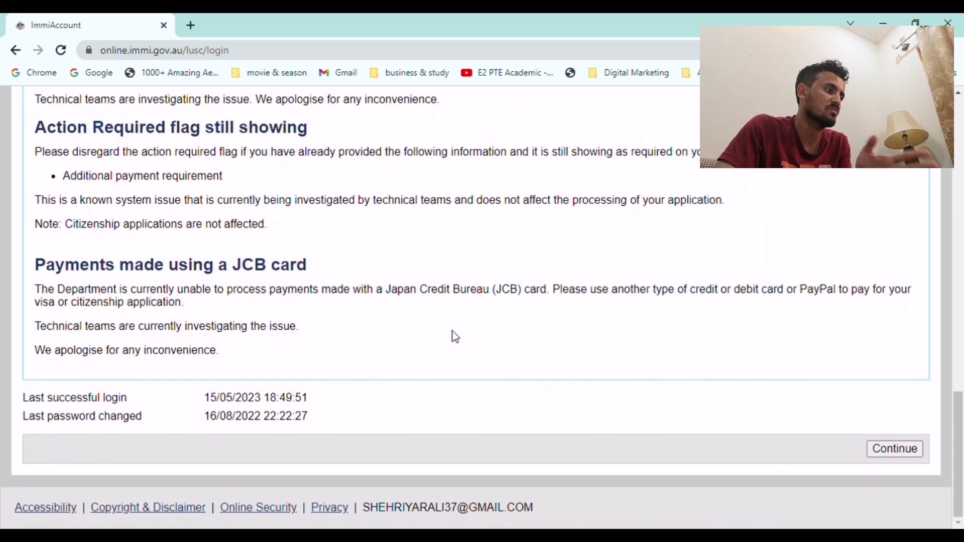
{"action": "left_click", "coordinate": [894, 452]}
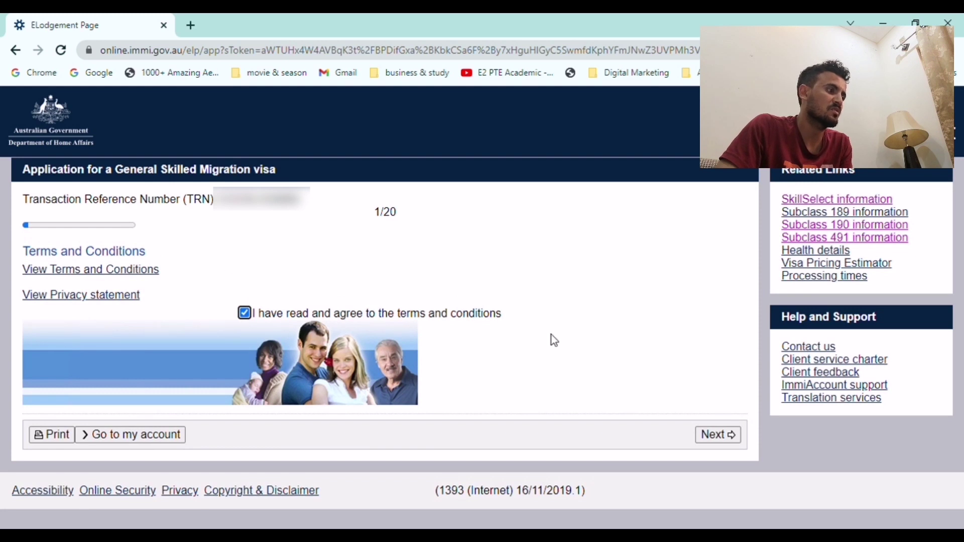
{"action": "left_click", "coordinate": [738, 438]}
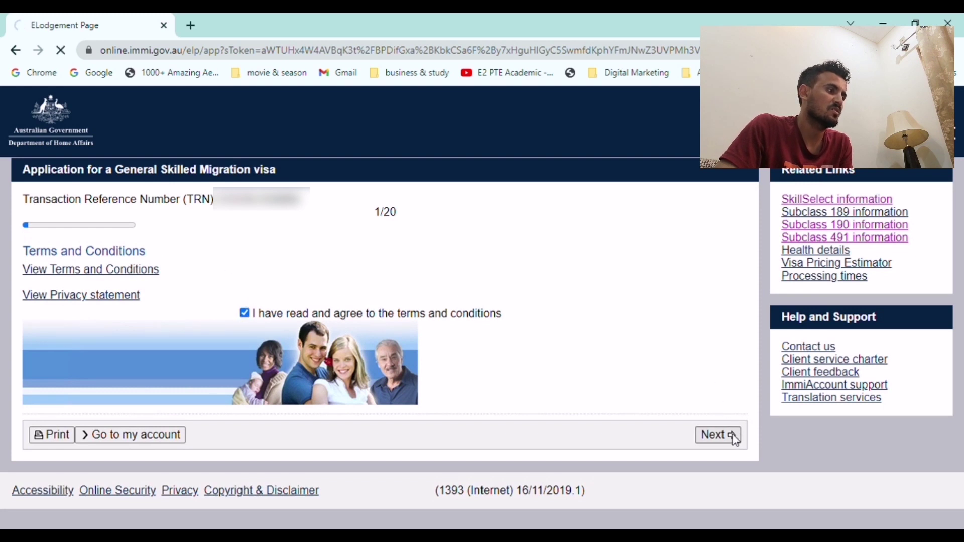
- Review the expression of interest, invitation, points claimed and current location details, and proceed to the primary applicant page
{"action": "scroll", "coordinate": [733, 437], "scroll_direction": "down", "scroll_amount": 6}
{"action": "scroll", "coordinate": [382, 301], "scroll_direction": "down", "scroll_amount": 2}
{"action": "scroll", "coordinate": [382, 301], "scroll_direction": "up", "scroll_amount": 8}
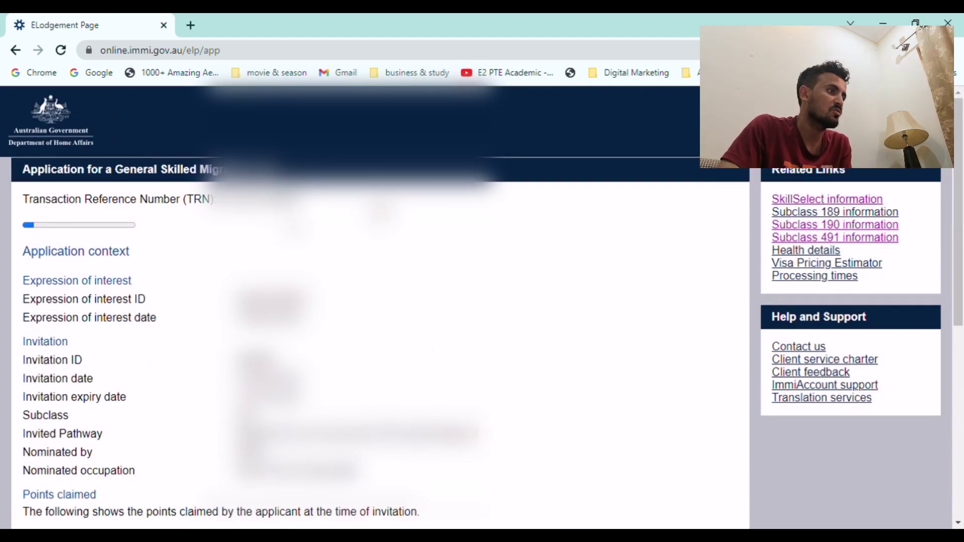
{"action": "scroll", "coordinate": [382, 302], "scroll_direction": "down", "scroll_amount": 3}
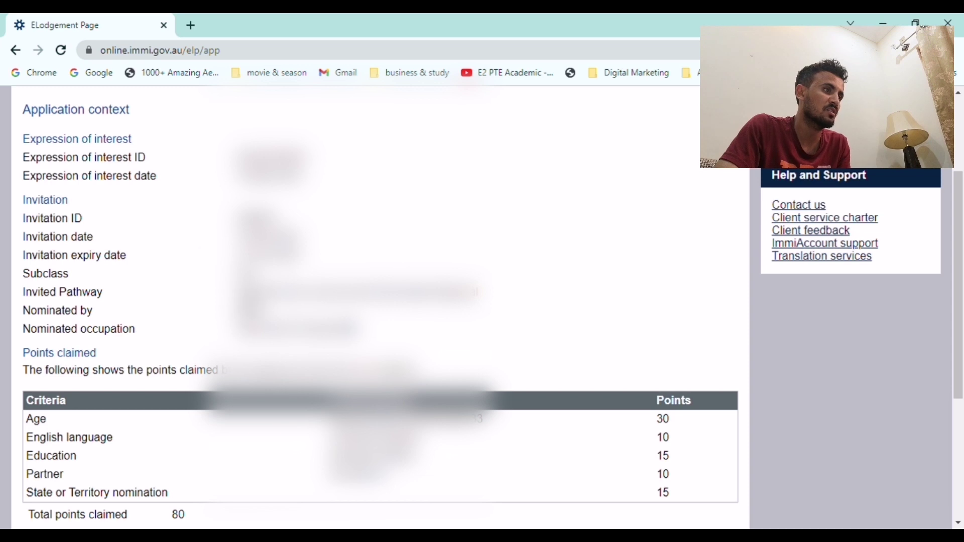
{"action": "scroll", "coordinate": [382, 307], "scroll_direction": "down", "scroll_amount": 4}
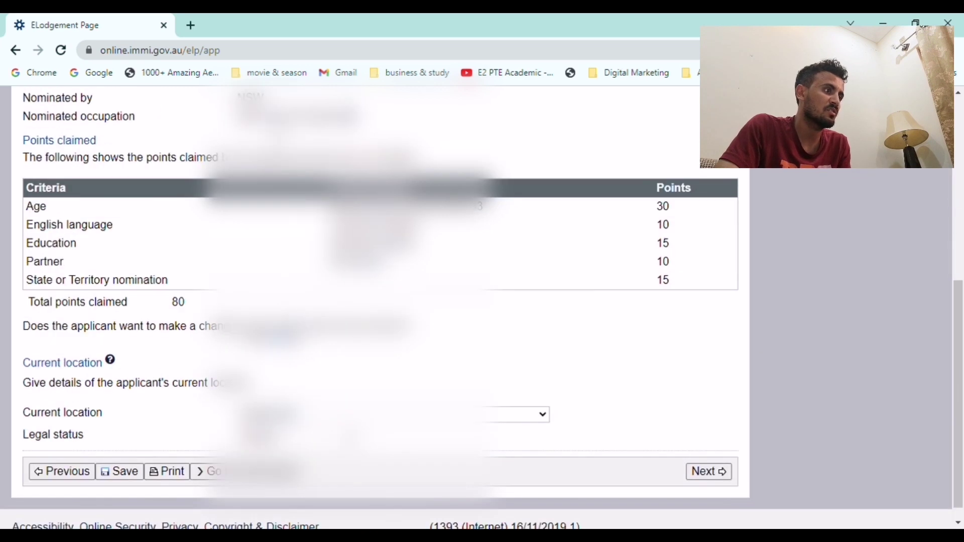
{"action": "scroll", "coordinate": [382, 306], "scroll_direction": "up", "scroll_amount": 4}
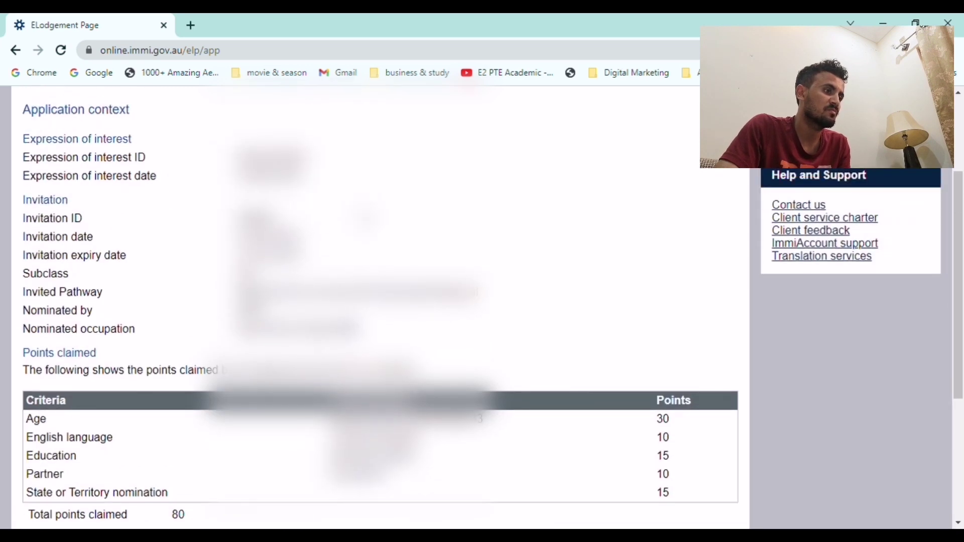
{"action": "scroll", "coordinate": [381, 307], "scroll_direction": "down", "scroll_amount": 4}
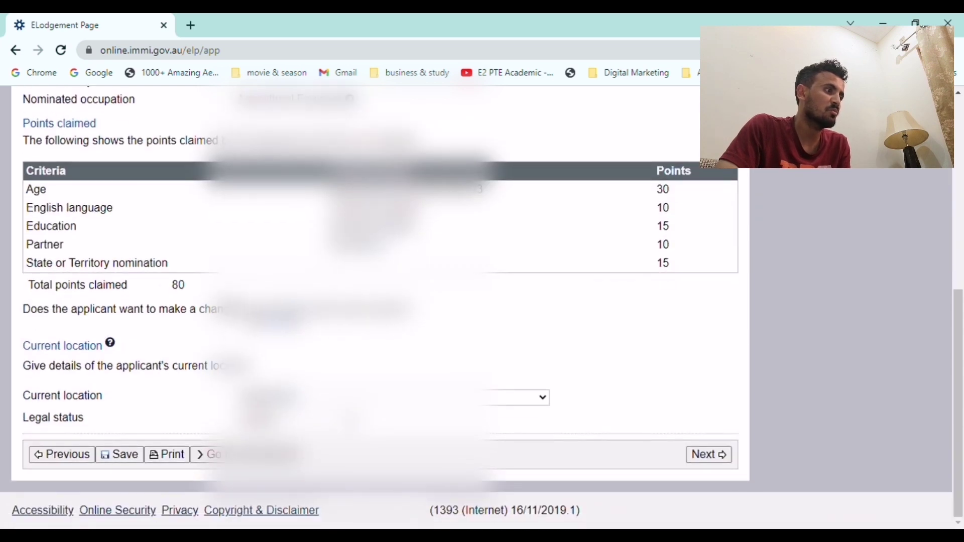
{"action": "left_click_drag", "start_coordinate": [40, 290], "coordinate": [194, 289]}
{"action": "left_click_drag", "start_coordinate": [27, 193], "coordinate": [694, 189]}
{"action": "left_click_drag", "start_coordinate": [27, 213], "coordinate": [301, 218]}
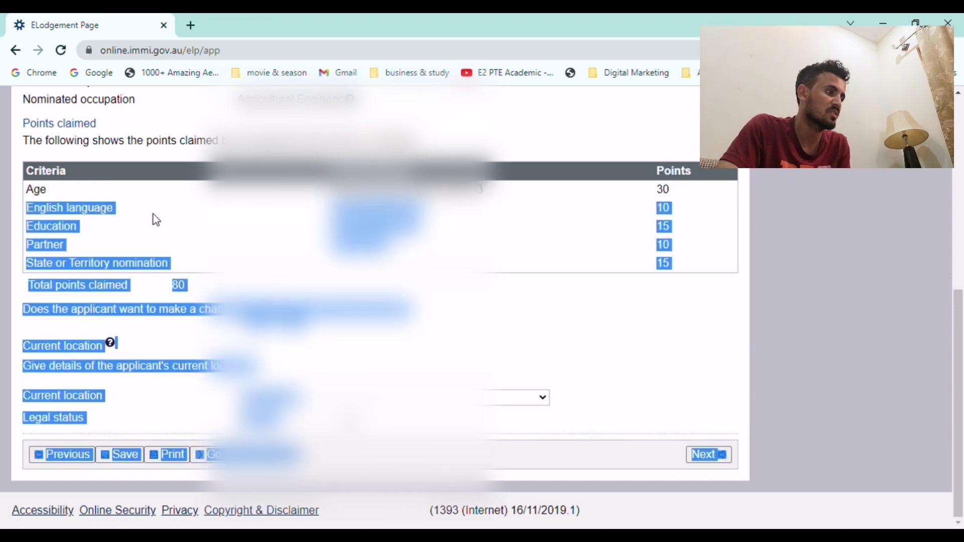
{"action": "left_click", "coordinate": [281, 241]}
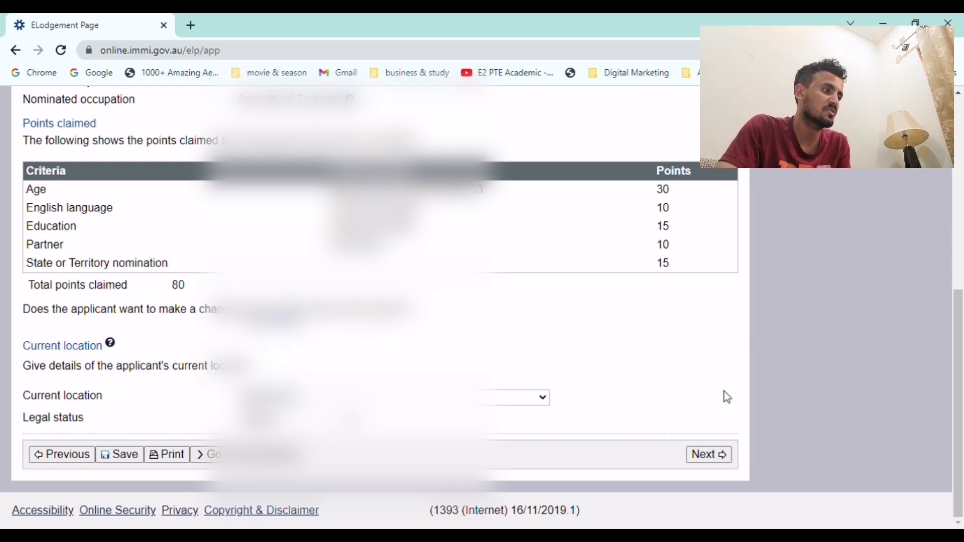
{"action": "left_click", "coordinate": [713, 455]}
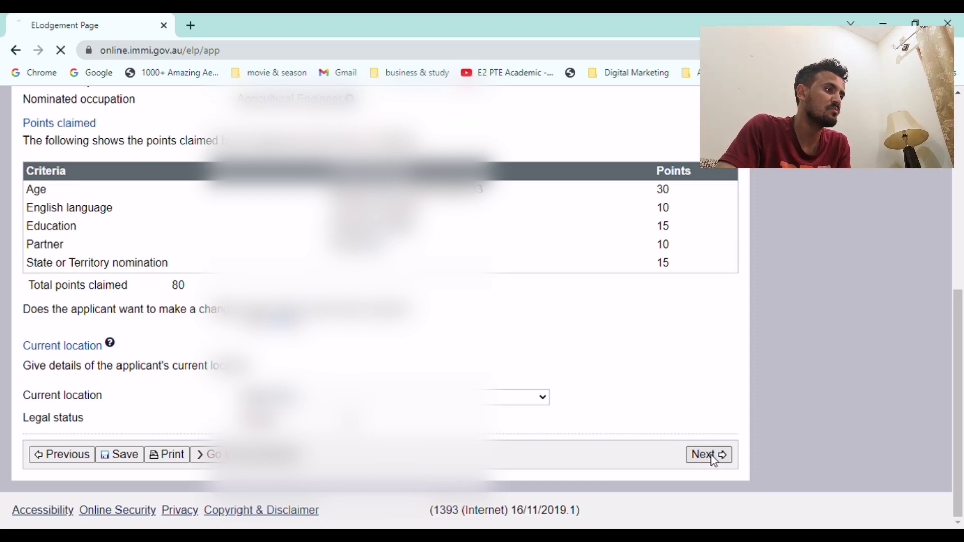
- Examine the primary applicant's passport details, visa grant number and national identity card sections
{"action": "scroll", "coordinate": [381, 308], "scroll_direction": "down", "scroll_amount": 2}
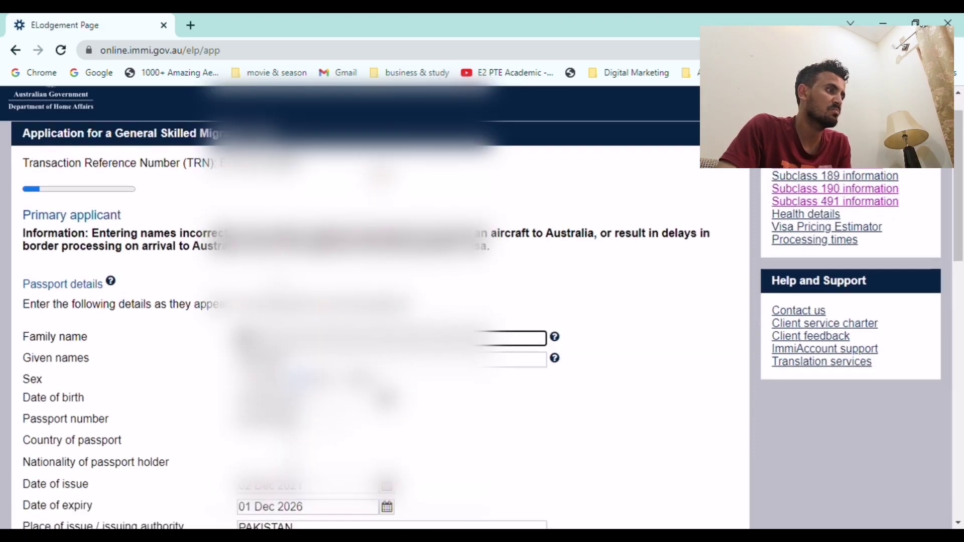
{"action": "scroll", "coordinate": [136, 194], "scroll_direction": "up", "scroll_amount": 2}
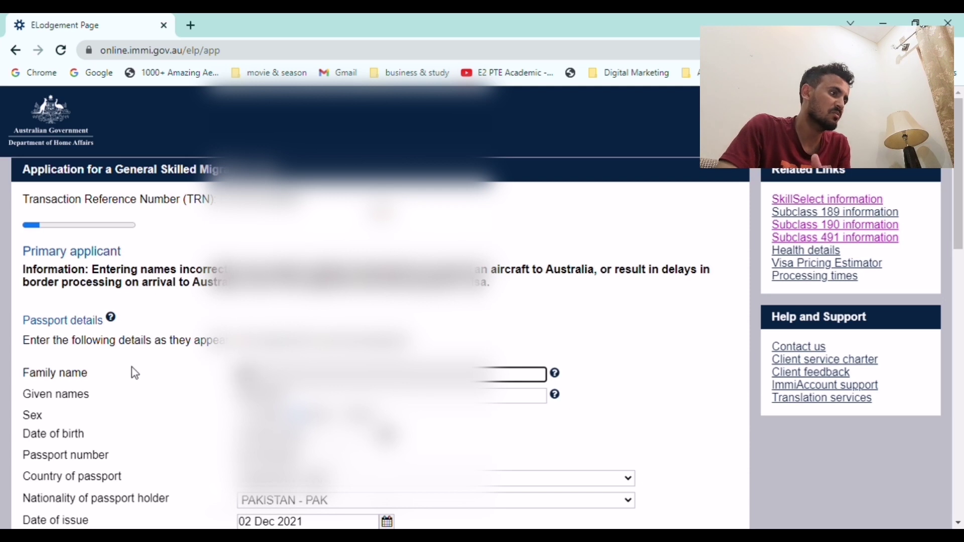
{"action": "scroll", "coordinate": [171, 351], "scroll_direction": "down", "scroll_amount": 1}
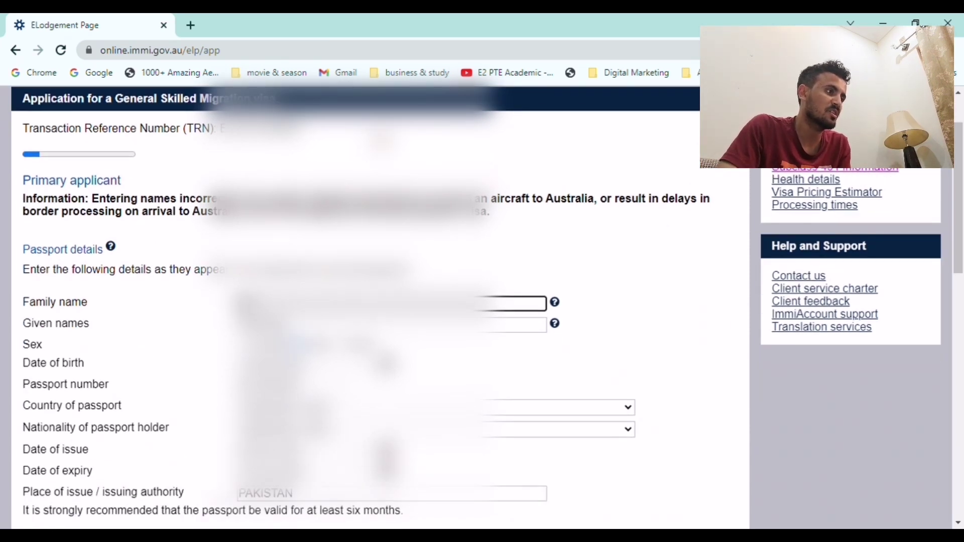
{"action": "scroll", "coordinate": [382, 302], "scroll_direction": "down", "scroll_amount": 1}
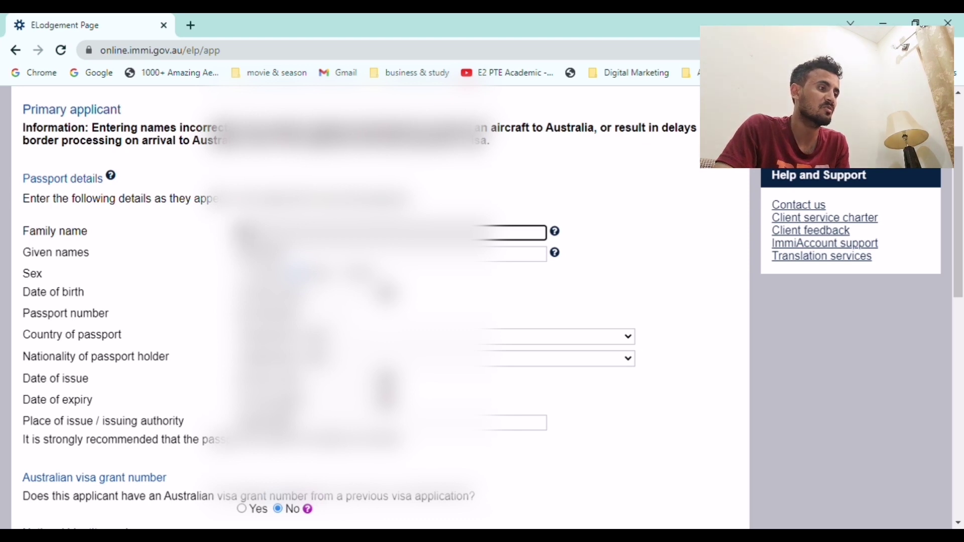
{"action": "scroll", "coordinate": [382, 307], "scroll_direction": "down", "scroll_amount": 7}
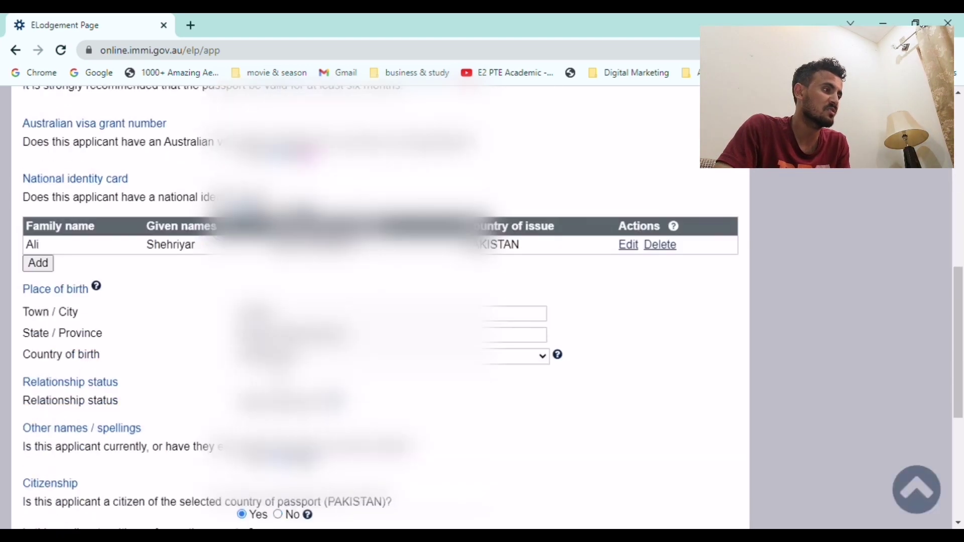
{"action": "scroll", "coordinate": [381, 306], "scroll_direction": "up", "scroll_amount": 4}
{"action": "scroll", "coordinate": [382, 306], "scroll_direction": "down", "scroll_amount": 3}
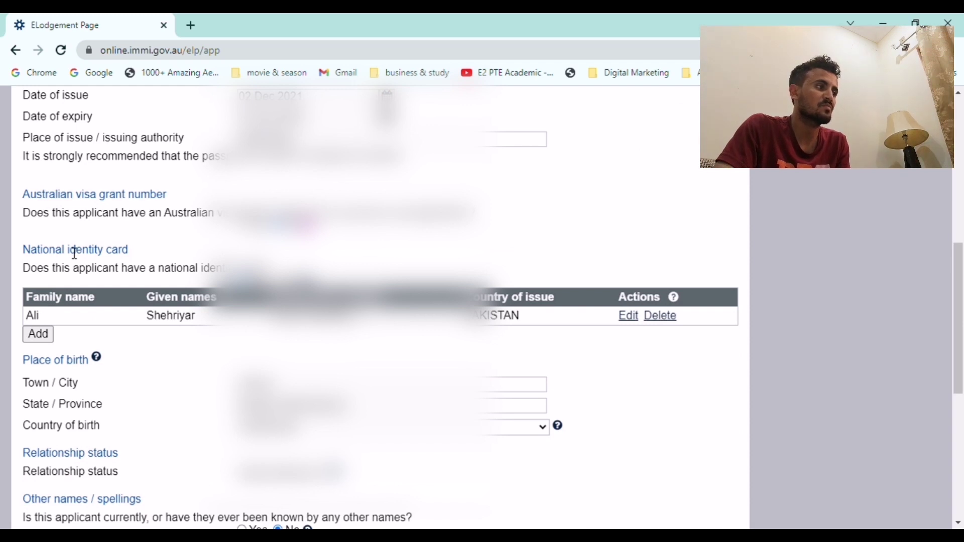
- Check the place of birth, relationship status, citizenship, identity document and health examination answers, and proceed to the critical data confirmation
{"action": "left_click_drag", "start_coordinate": [22, 196], "coordinate": [179, 198]}
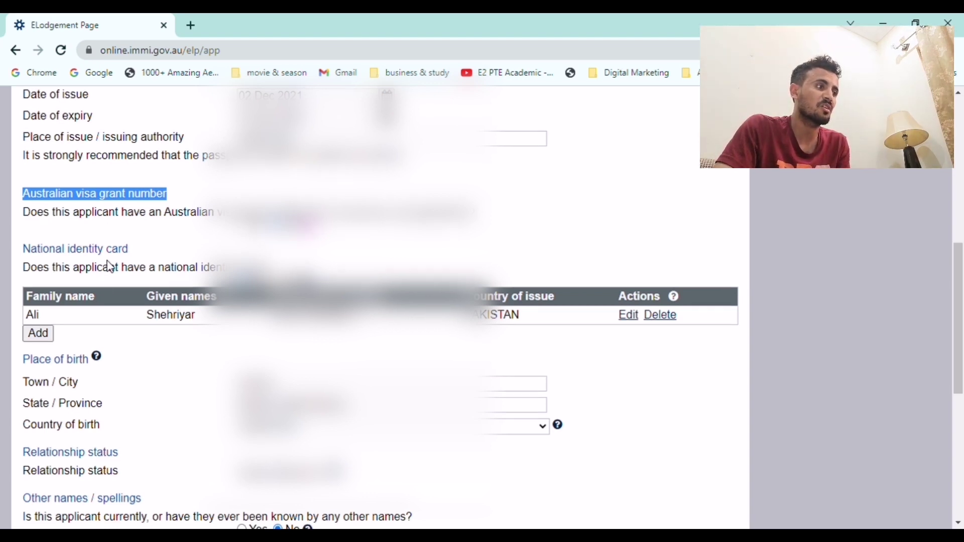
{"action": "scroll", "coordinate": [113, 265], "scroll_direction": "down", "scroll_amount": 1}
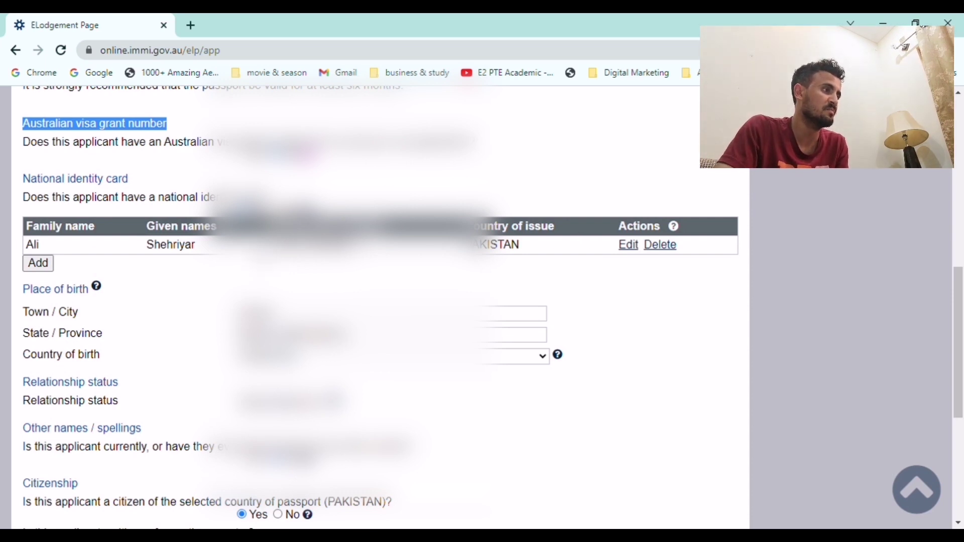
{"action": "scroll", "coordinate": [126, 266], "scroll_direction": "down", "scroll_amount": 2}
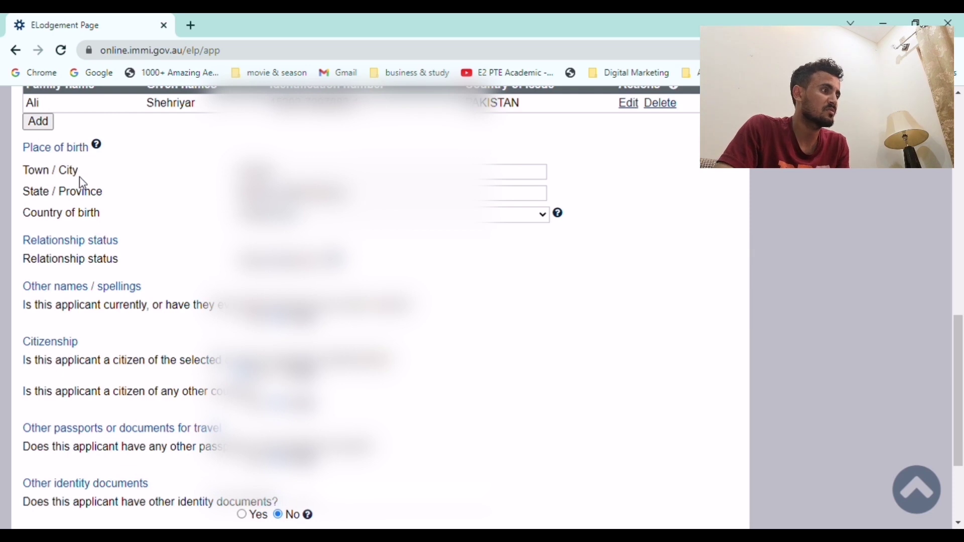
{"action": "scroll", "coordinate": [99, 247], "scroll_direction": "down", "scroll_amount": 3}
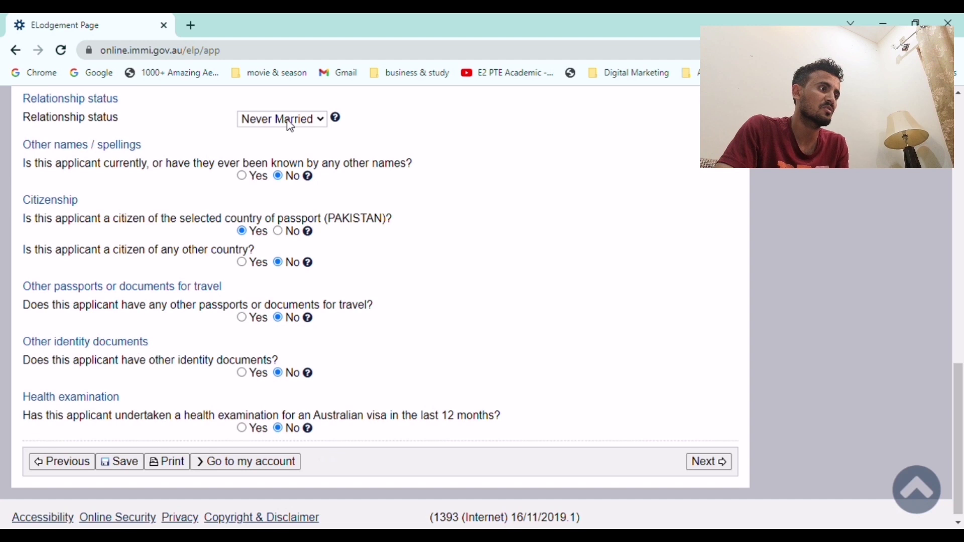
{"action": "key", "text": "shift+Tab"}
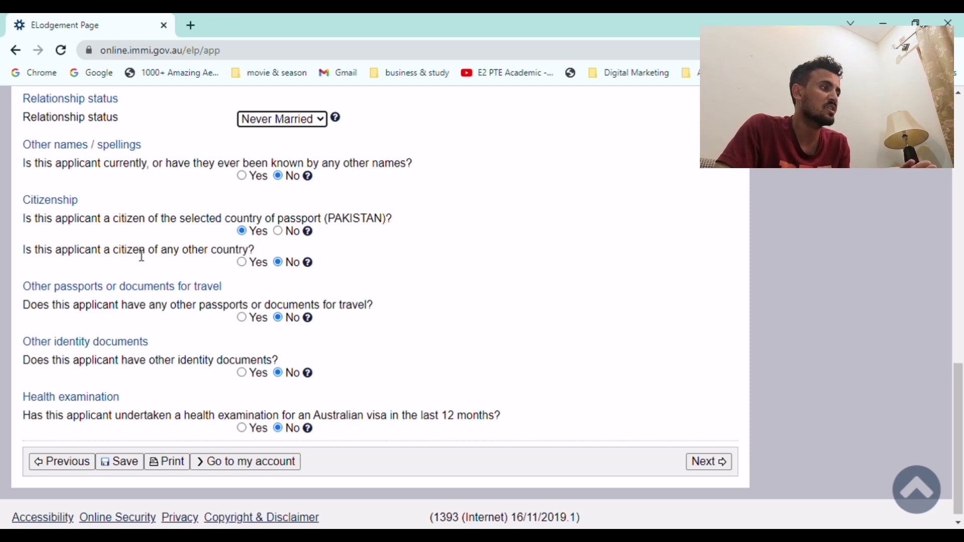
{"action": "scroll", "coordinate": [171, 262], "scroll_direction": "down", "scroll_amount": 1}
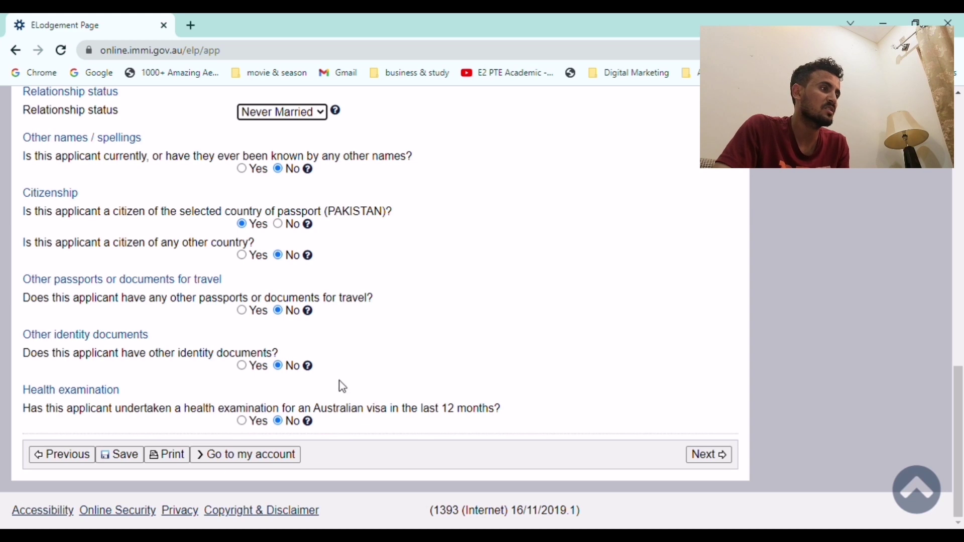
{"action": "left_click", "coordinate": [710, 458]}
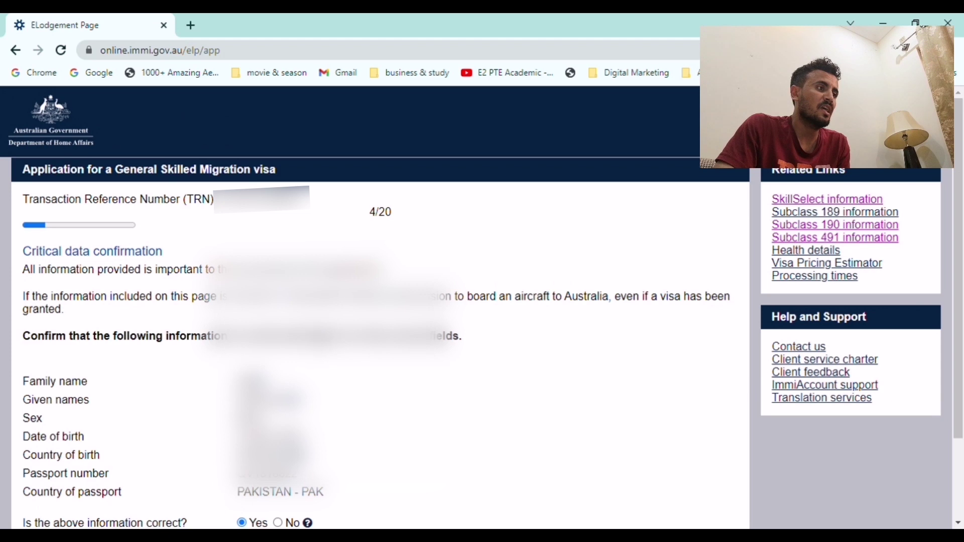
- Continue past the critical data confirmation and answer No to migrating members of the family unit, proceeding to the contact details
{"action": "scroll", "coordinate": [344, 246], "scroll_direction": "down", "scroll_amount": 2}
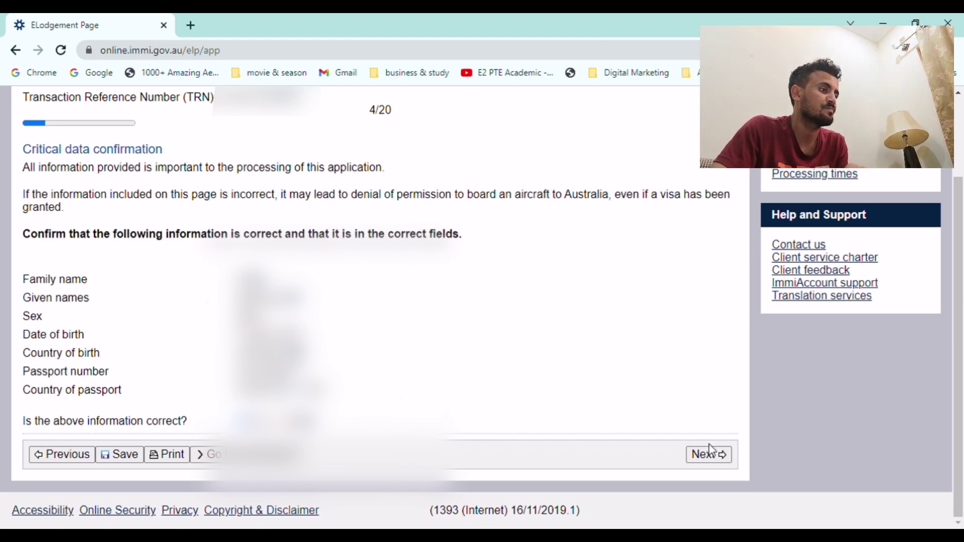
{"action": "left_click", "coordinate": [718, 456]}
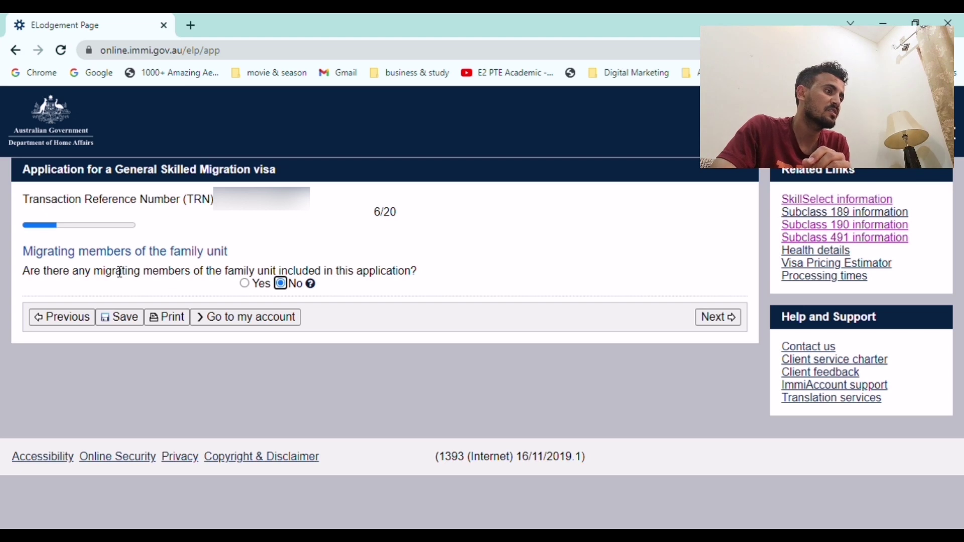
{"action": "left_click", "coordinate": [245, 285]}
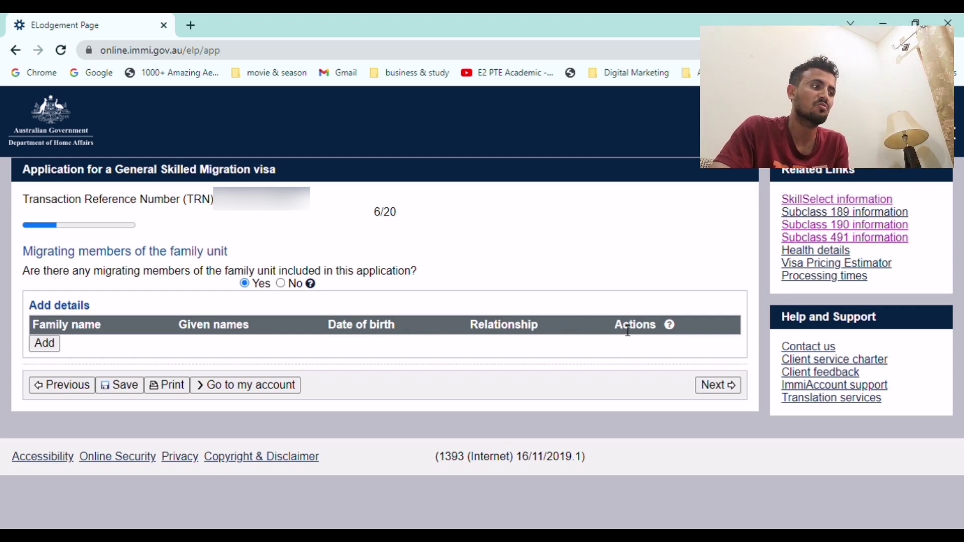
{"action": "left_click", "coordinate": [281, 284]}
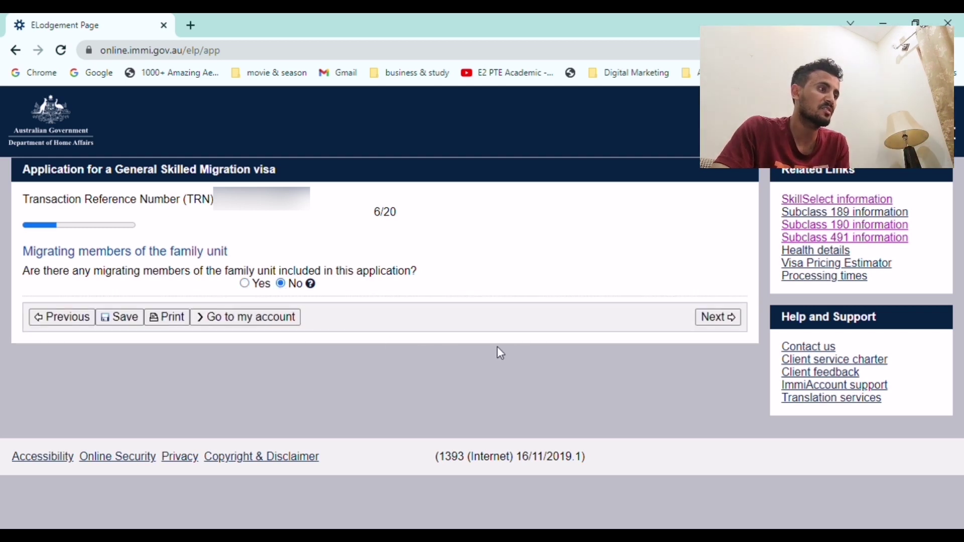
{"action": "left_click", "coordinate": [716, 321]}
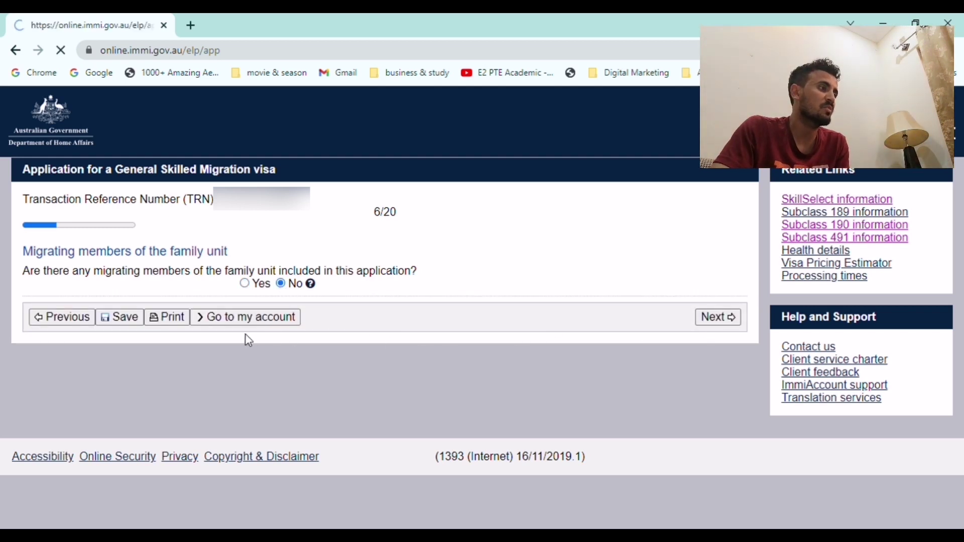
- Review the contact details page, including residence, address, telephone, e-mail and intended state of residence, and proceed to the authorised recipient page
{"action": "scroll", "coordinate": [110, 312], "scroll_direction": "down", "scroll_amount": 2}
{"action": "scroll", "coordinate": [107, 245], "scroll_direction": "up", "scroll_amount": 2}
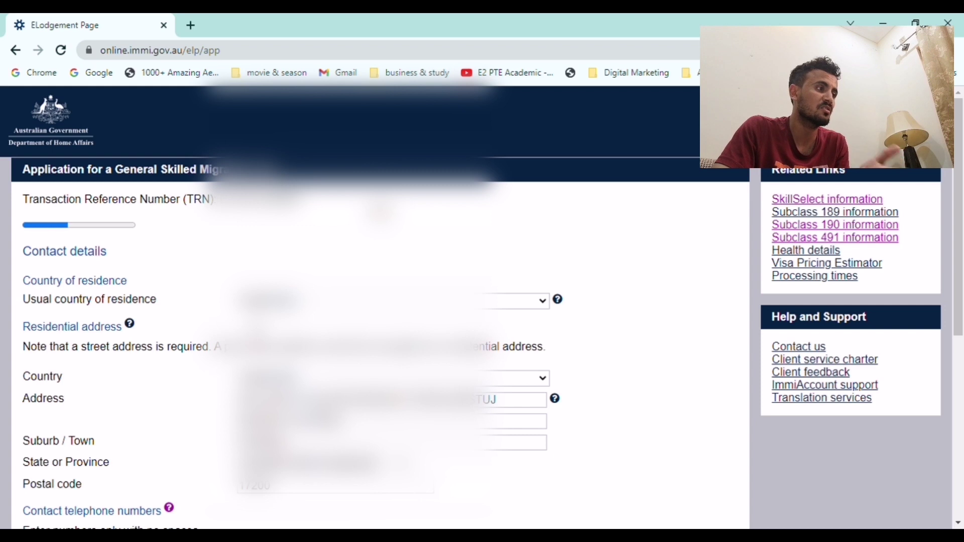
{"action": "scroll", "coordinate": [93, 339], "scroll_direction": "down", "scroll_amount": 1}
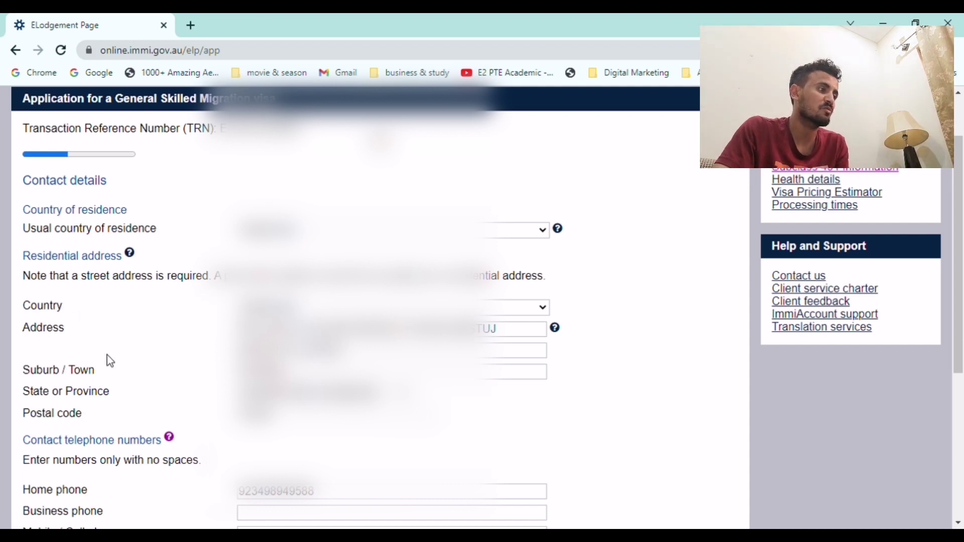
{"action": "scroll", "coordinate": [61, 375], "scroll_direction": "down", "scroll_amount": 3}
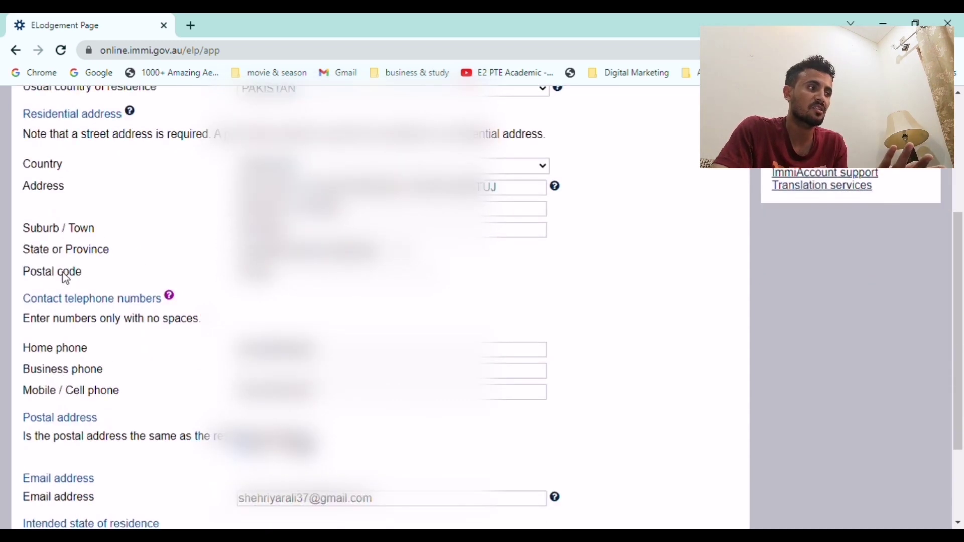
{"action": "scroll", "coordinate": [64, 277], "scroll_direction": "down", "scroll_amount": 1}
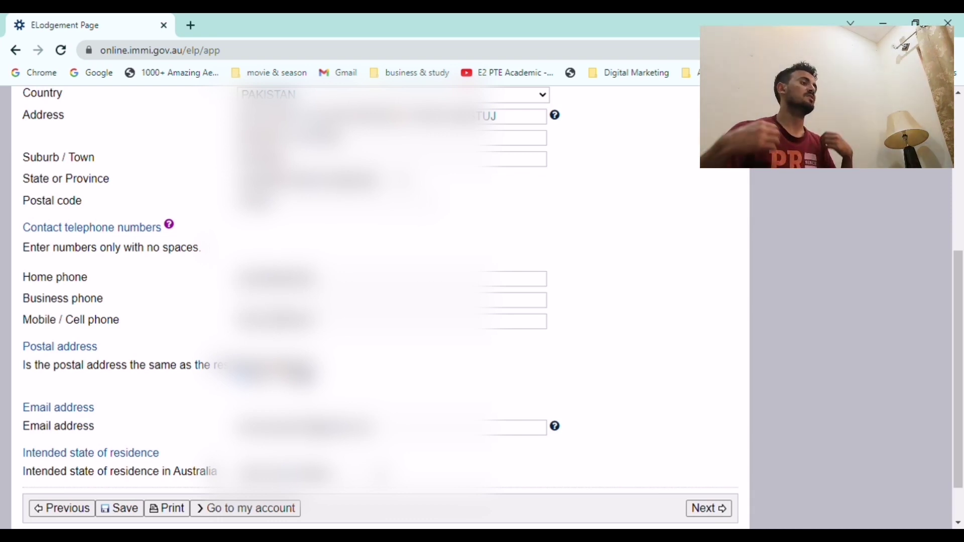
{"action": "scroll", "coordinate": [481, 306], "scroll_direction": "down", "scroll_amount": 1}
{"action": "scroll", "coordinate": [481, 301], "scroll_direction": "down", "scroll_amount": 1}
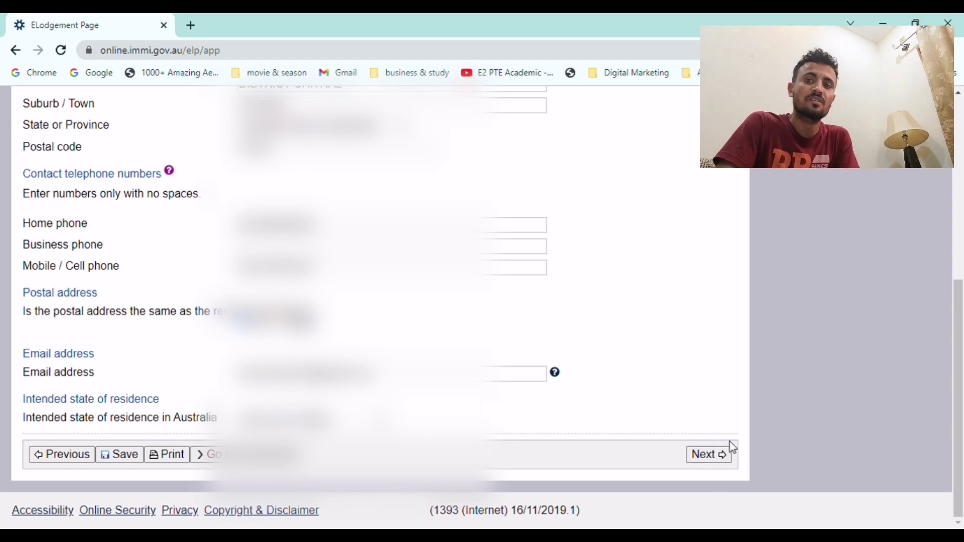
{"action": "left_click", "coordinate": [726, 454]}
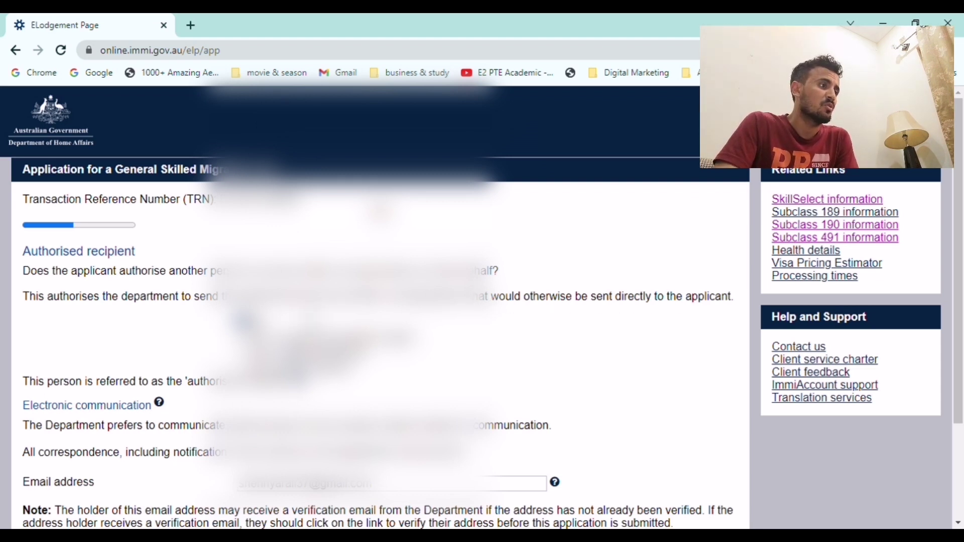
- Check the authorised recipient and electronic communication answers, and continue to the communication page on visa compliance
{"action": "scroll", "coordinate": [376, 301], "scroll_direction": "down", "scroll_amount": 2}
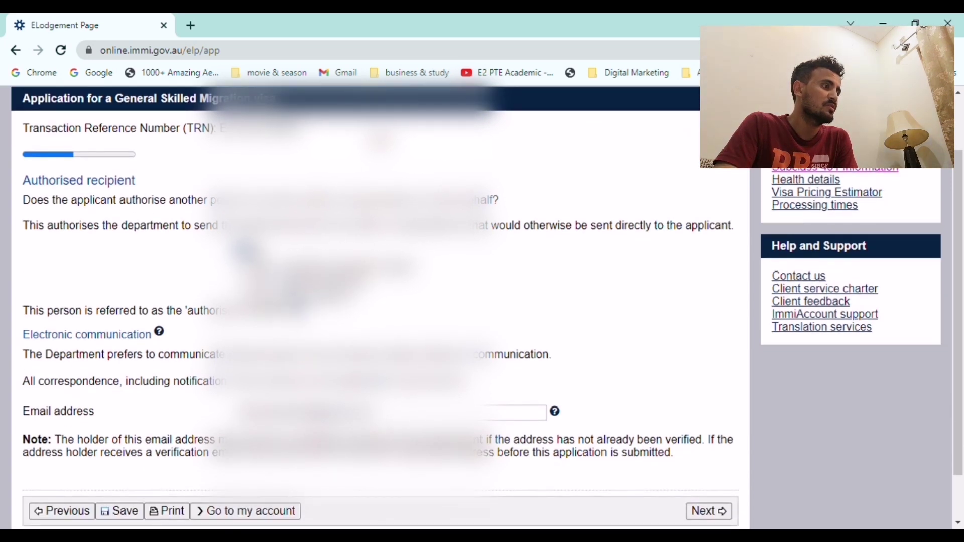
{"action": "scroll", "coordinate": [195, 255], "scroll_direction": "down", "scroll_amount": 1}
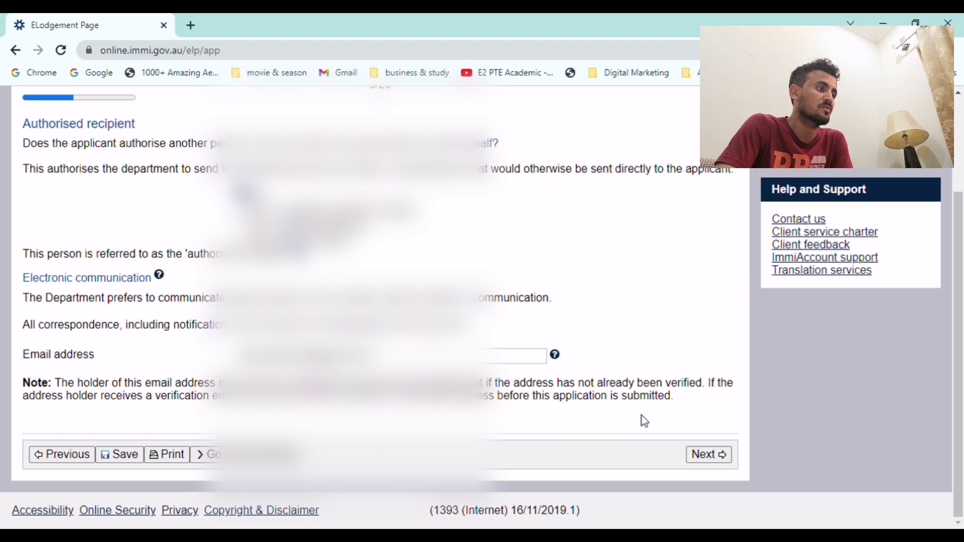
{"action": "left_click", "coordinate": [711, 455]}
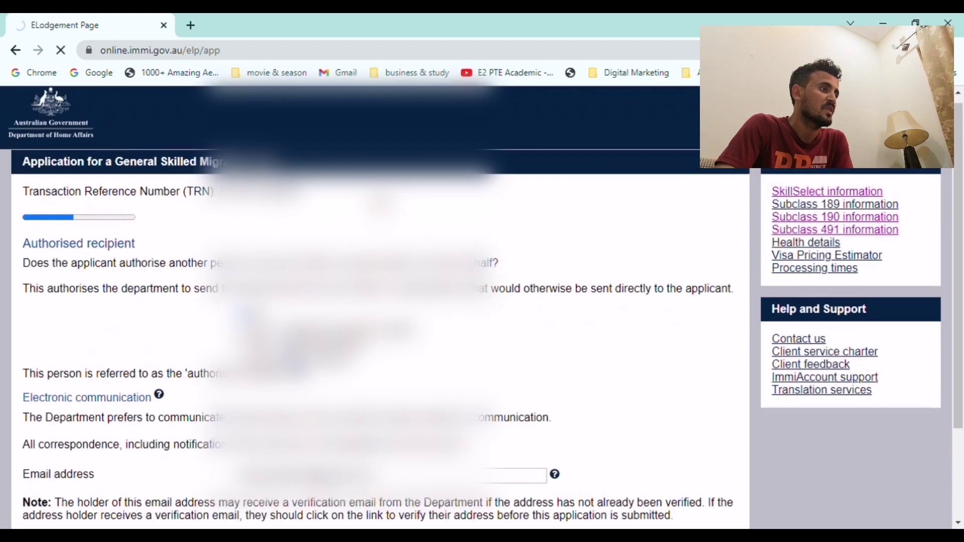
- Review the visa holder contact details for compliance communication and proceed to the non-migrating members of the family unit page
{"action": "scroll", "coordinate": [380, 307], "scroll_direction": "down", "scroll_amount": 1}
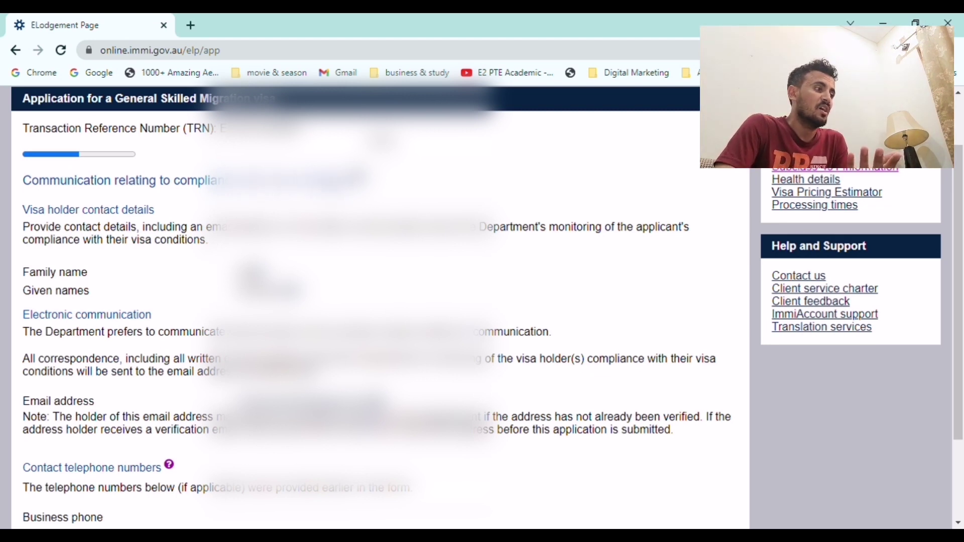
{"action": "scroll", "coordinate": [136, 362], "scroll_direction": "down", "scroll_amount": 3}
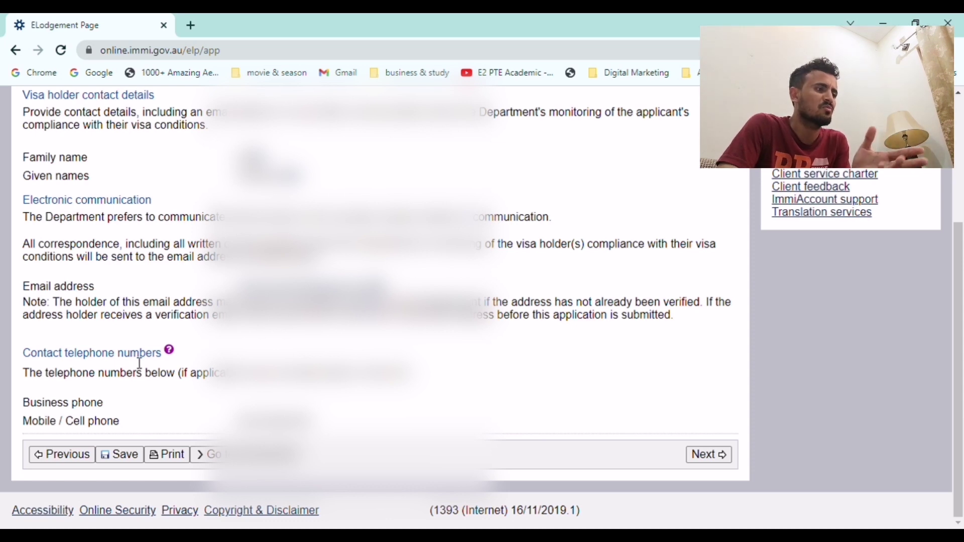
{"action": "scroll", "coordinate": [491, 349], "scroll_direction": "up", "scroll_amount": 3}
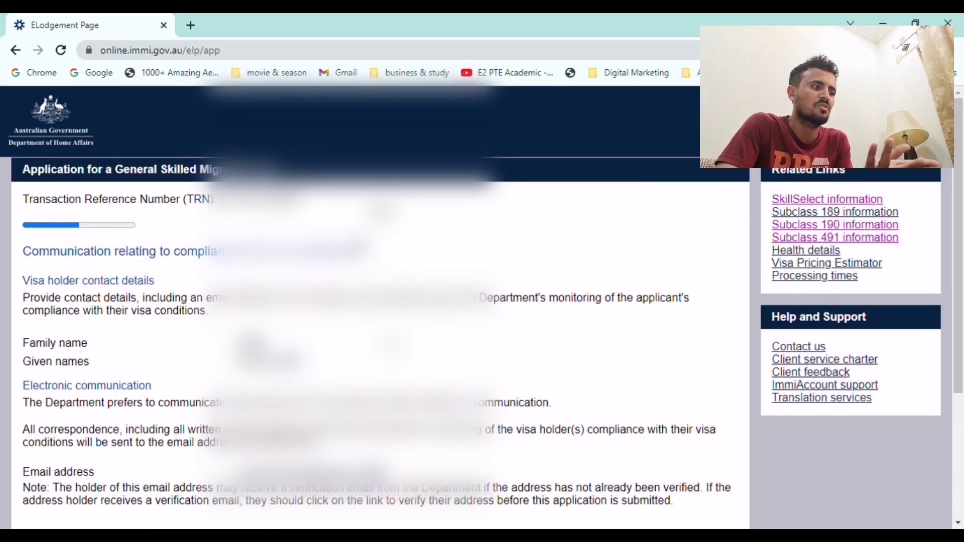
{"action": "scroll", "coordinate": [592, 437], "scroll_direction": "down", "scroll_amount": 3}
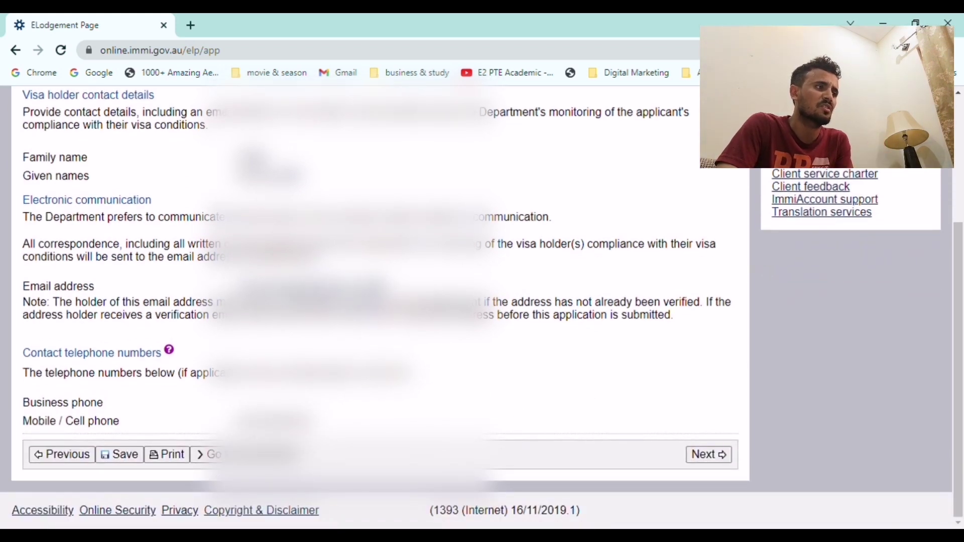
{"action": "scroll", "coordinate": [525, 352], "scroll_direction": "up", "scroll_amount": 4}
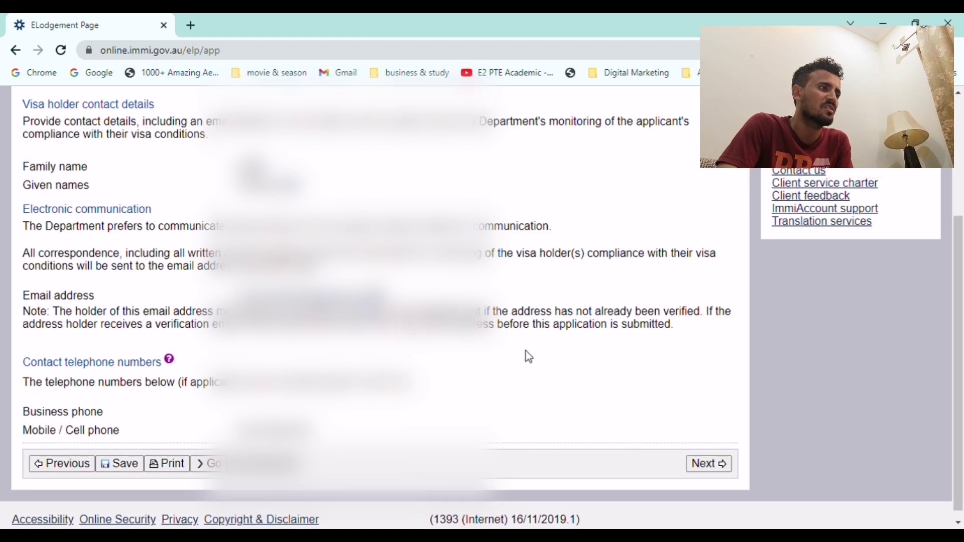
{"action": "scroll", "coordinate": [525, 350], "scroll_direction": "down", "scroll_amount": 4}
{"action": "scroll", "coordinate": [524, 350], "scroll_direction": "up", "scroll_amount": 4}
{"action": "scroll", "coordinate": [526, 355], "scroll_direction": "down", "scroll_amount": 3}
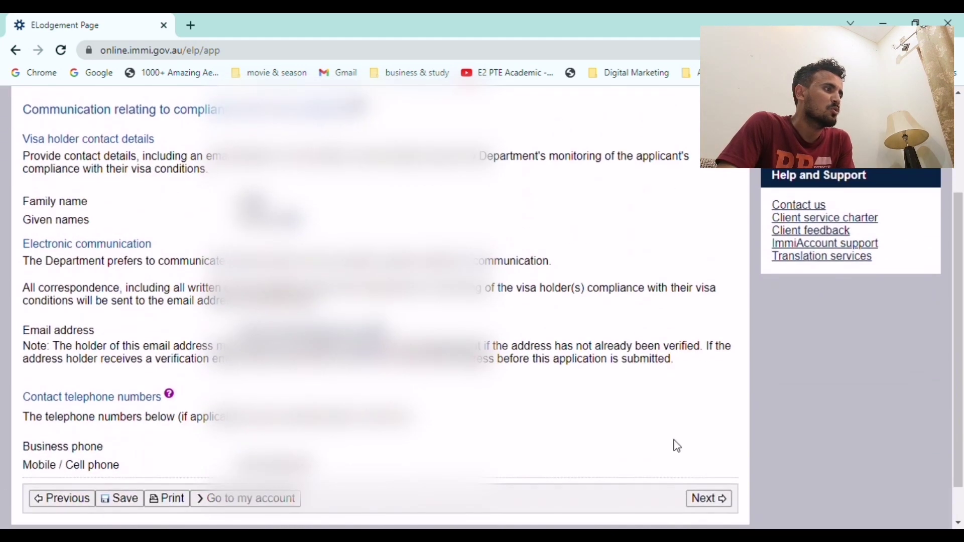
{"action": "left_click", "coordinate": [696, 500]}
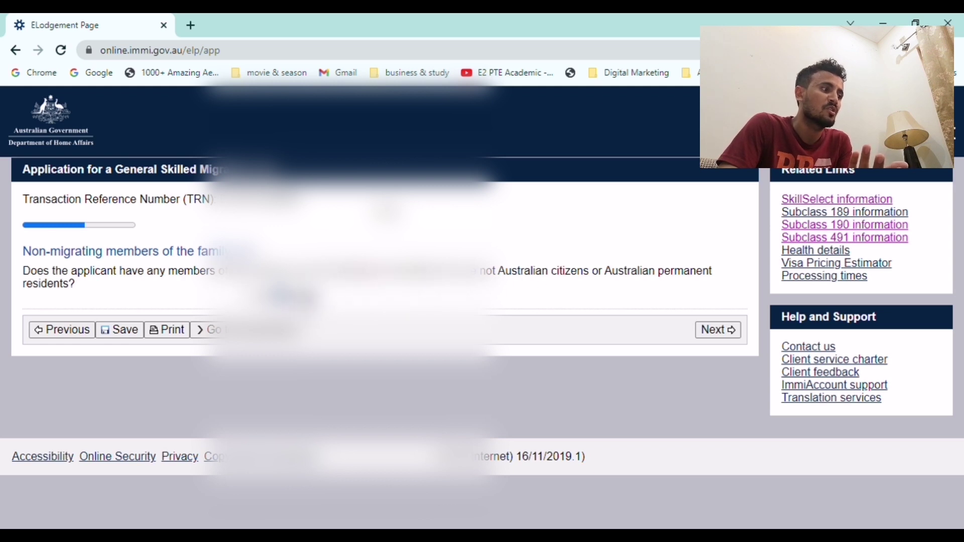
{"action": "left_click", "coordinate": [249, 297]}
{"action": "left_click", "coordinate": [45, 358]}
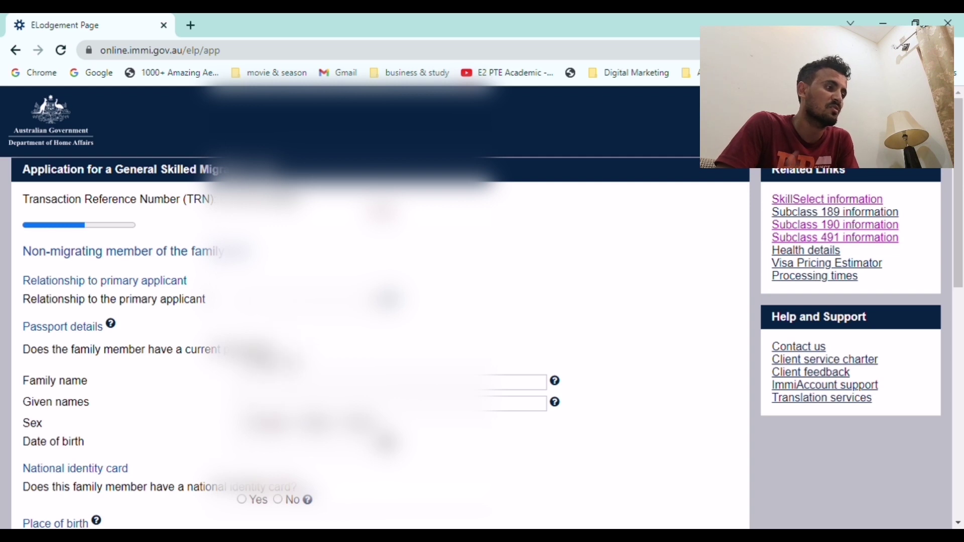
{"action": "scroll", "coordinate": [196, 287], "scroll_direction": "down", "scroll_amount": 10}
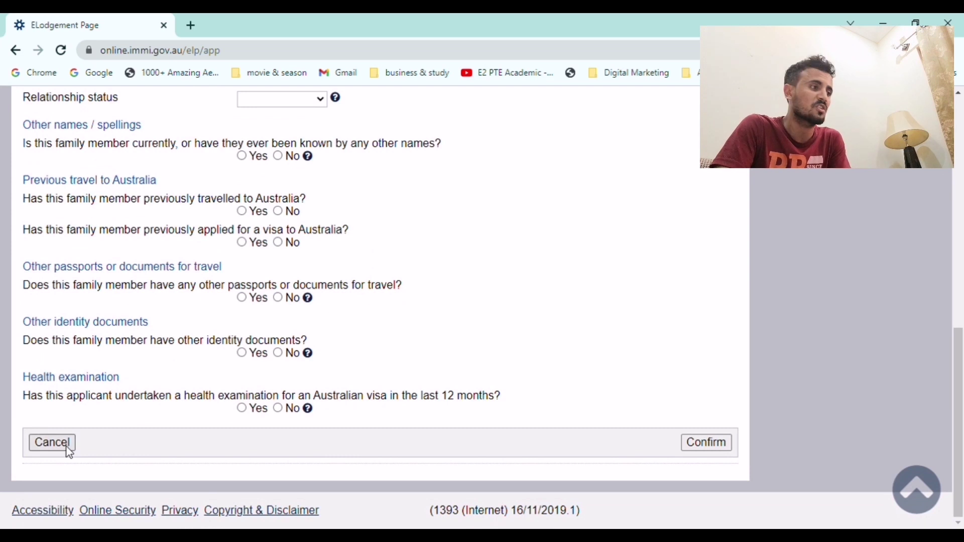
{"action": "left_click", "coordinate": [67, 447]}
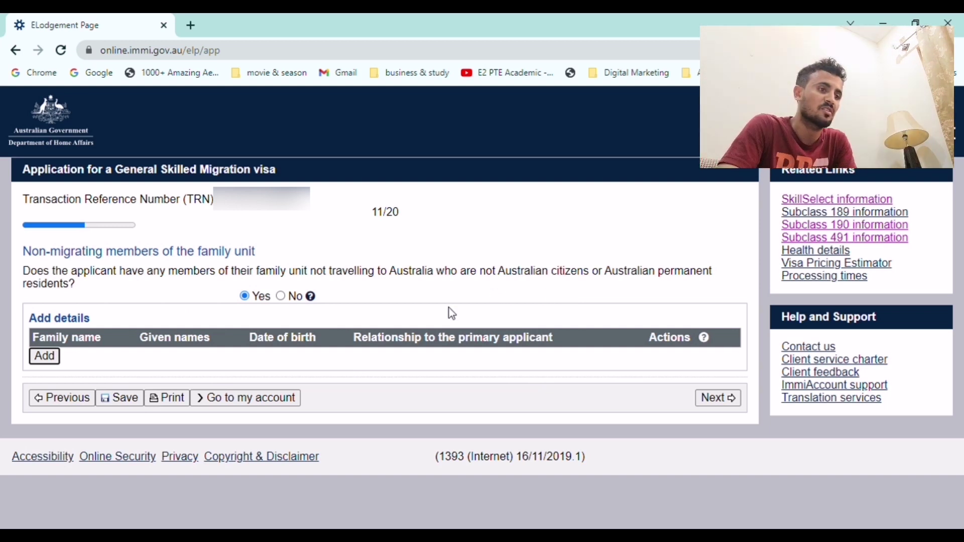
{"action": "left_click", "coordinate": [712, 398]}
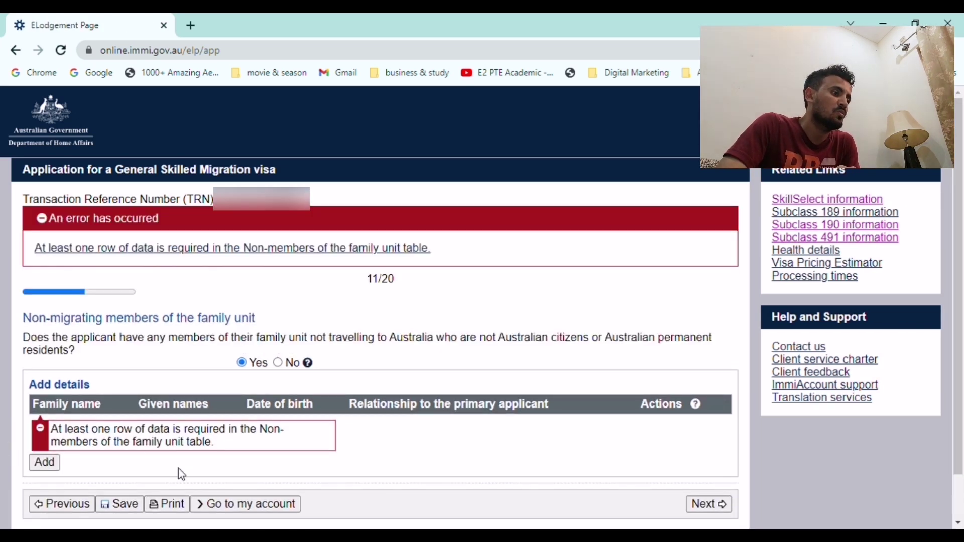
- Answer No to having non-migrating members of the family unit, proceed to the address history and look over its entries
{"action": "left_click", "coordinate": [277, 364]}
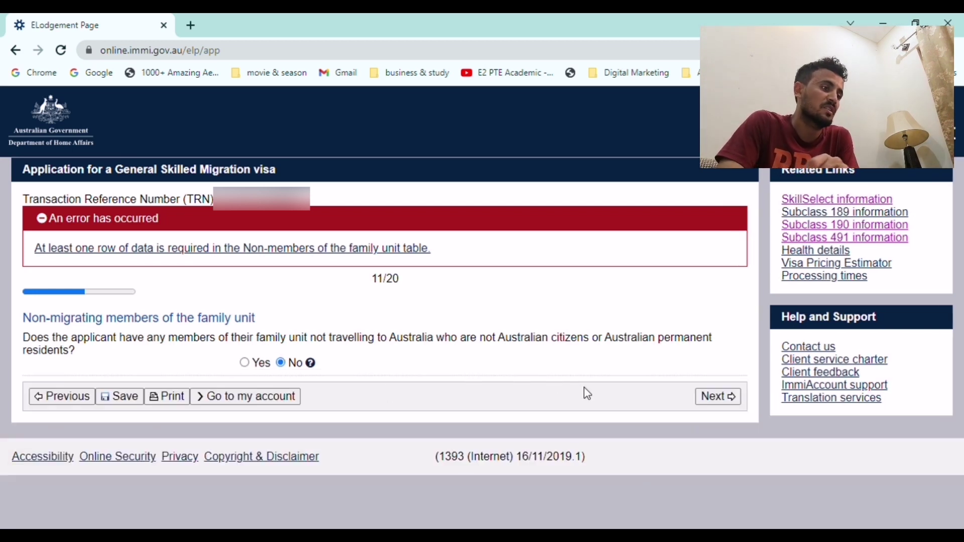
{"action": "left_click", "coordinate": [711, 397]}
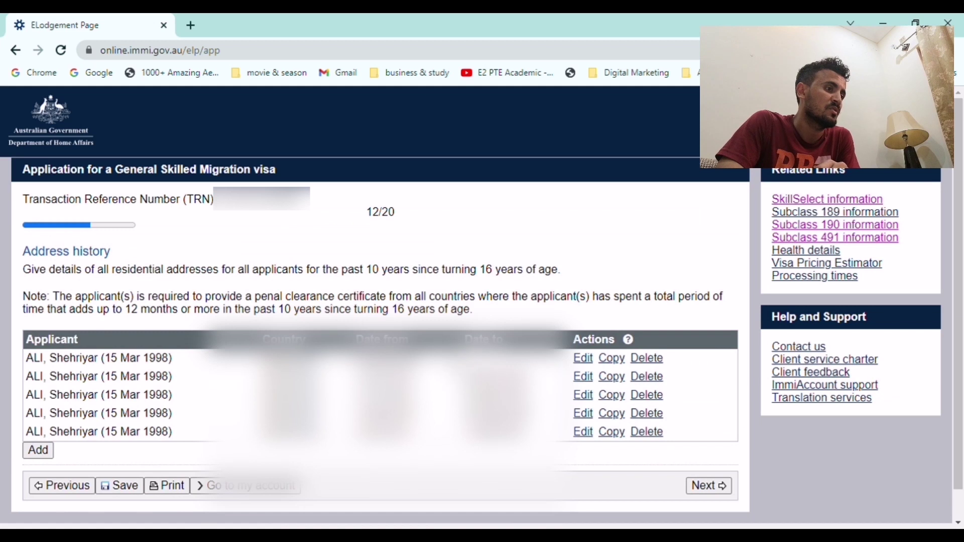
{"action": "scroll", "coordinate": [193, 363], "scroll_direction": "down", "scroll_amount": 2}
{"action": "scroll", "coordinate": [64, 295], "scroll_direction": "up", "scroll_amount": 2}
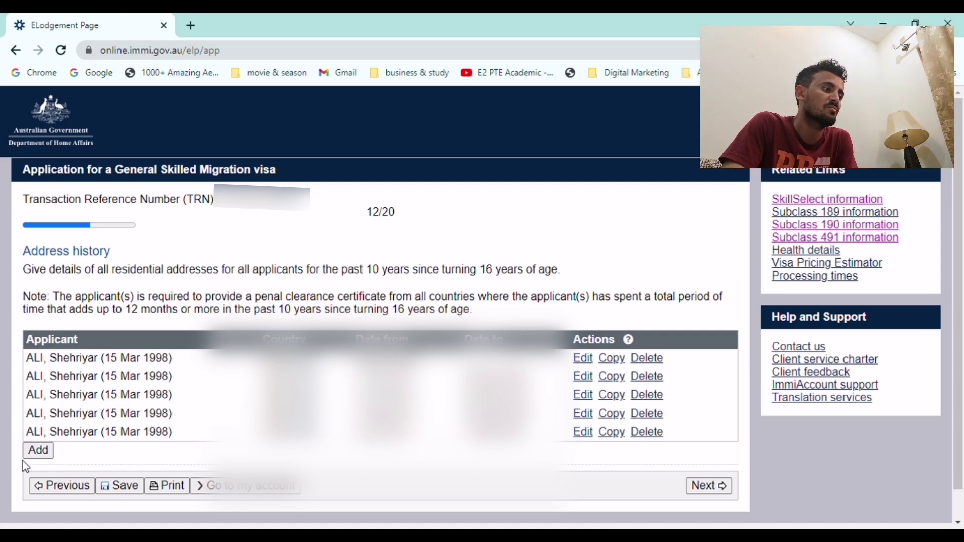
{"action": "left_click", "coordinate": [42, 453]}
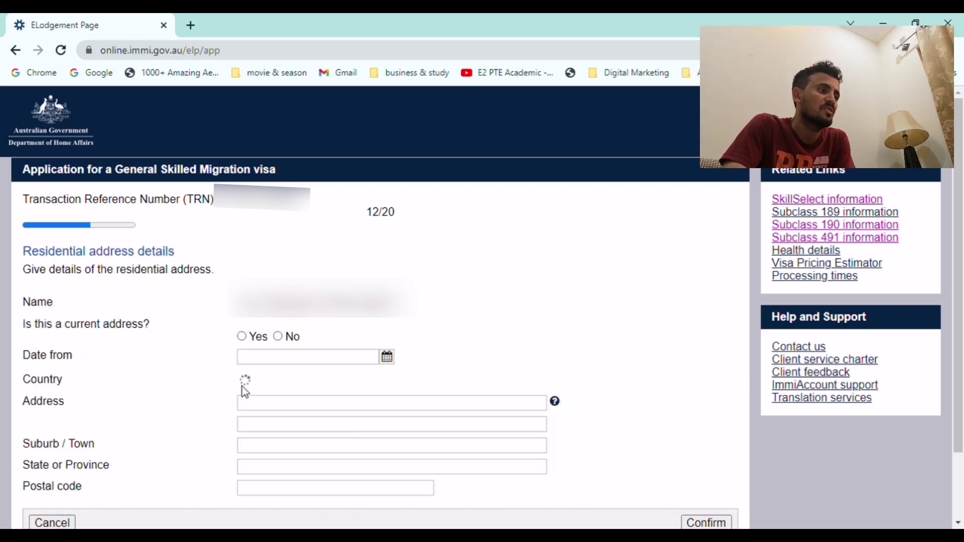
{"action": "scroll", "coordinate": [244, 346], "scroll_direction": "down", "scroll_amount": 2}
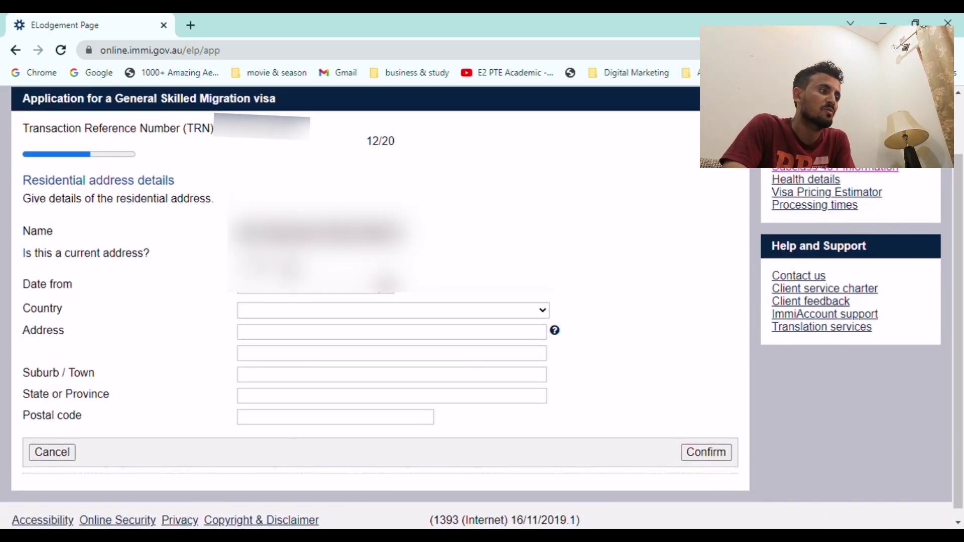
{"action": "left_click", "coordinate": [279, 264]}
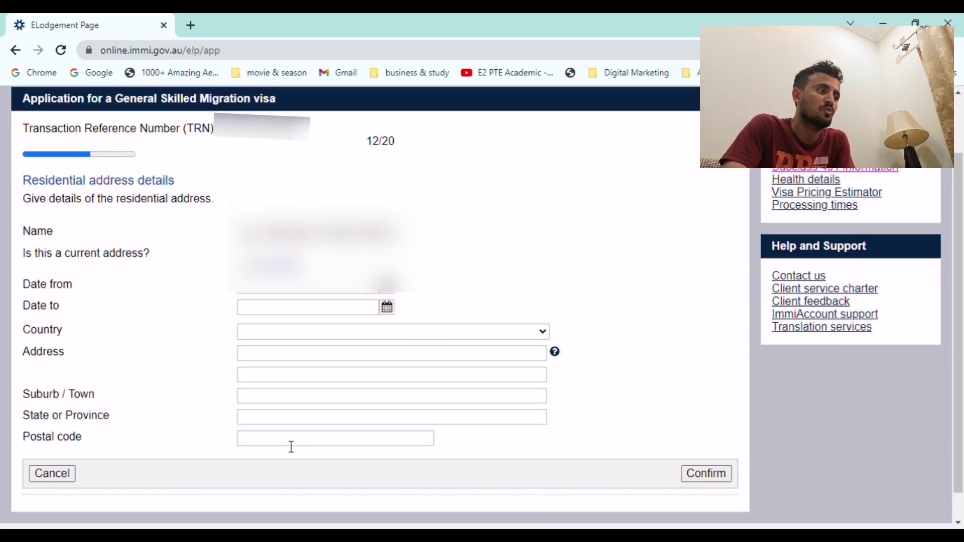
{"action": "scroll", "coordinate": [291, 446], "scroll_direction": "down", "scroll_amount": 1}
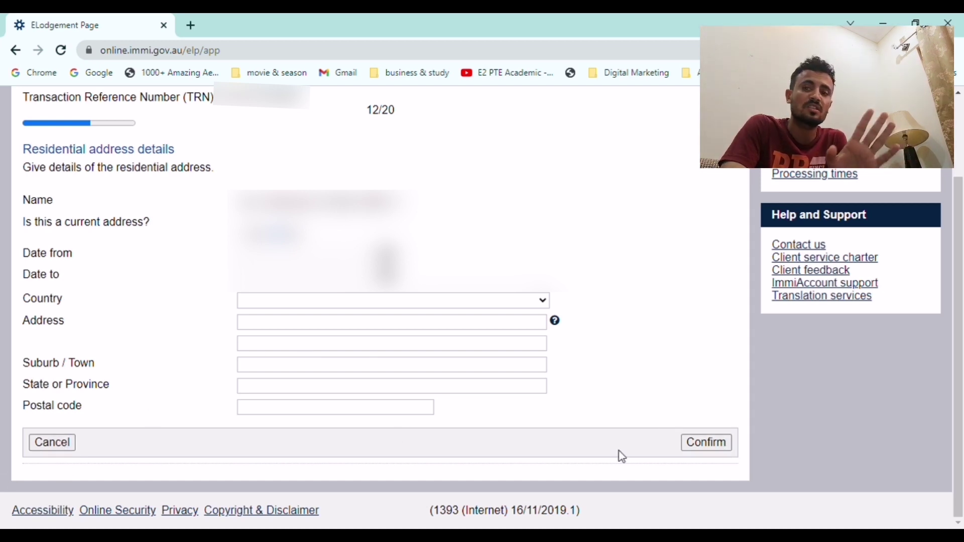
{"action": "left_click", "coordinate": [44, 442]}
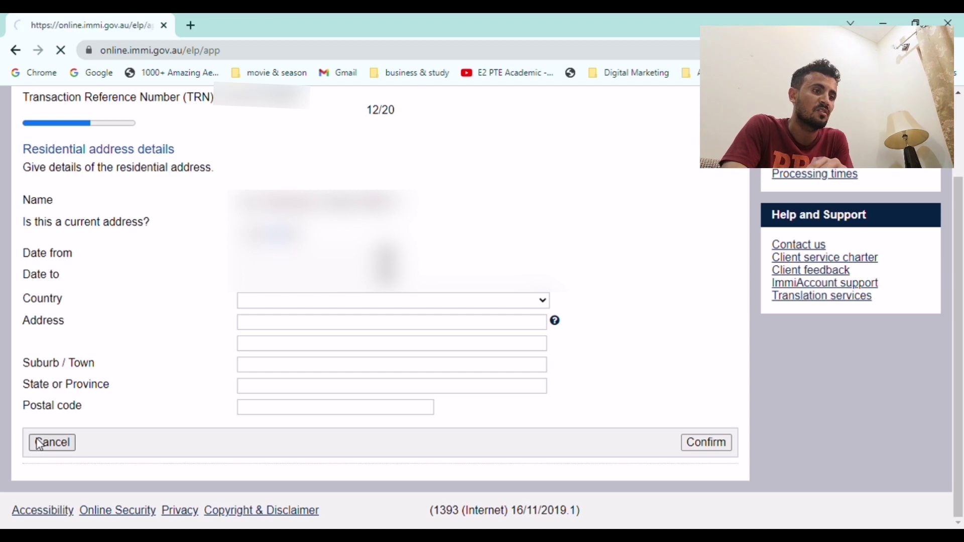
- Continue past the address history and the travel history, with No for visits to other countries, to reach the skills assessment
{"action": "scroll", "coordinate": [209, 424], "scroll_direction": "down", "scroll_amount": 1}
{"action": "left_click", "coordinate": [724, 457]}
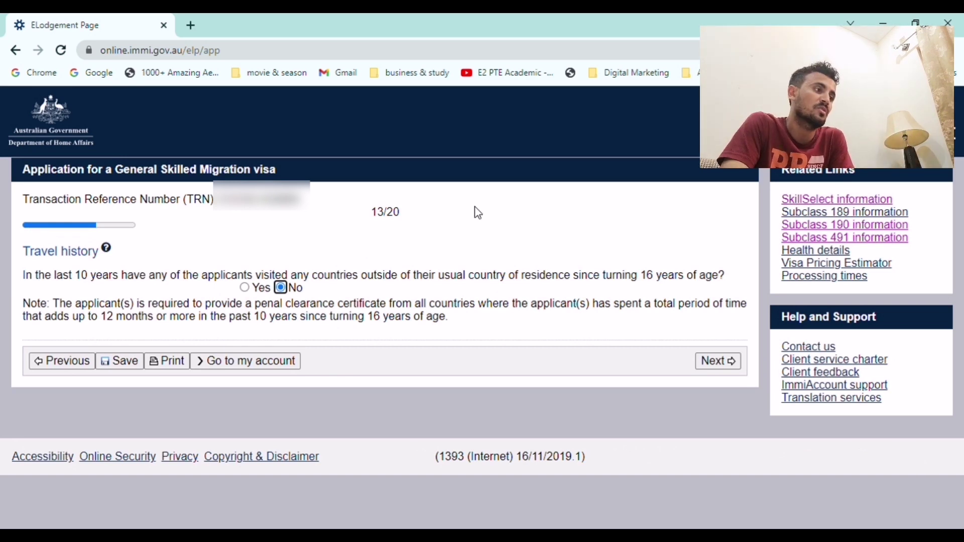
{"action": "left_click", "coordinate": [728, 364]}
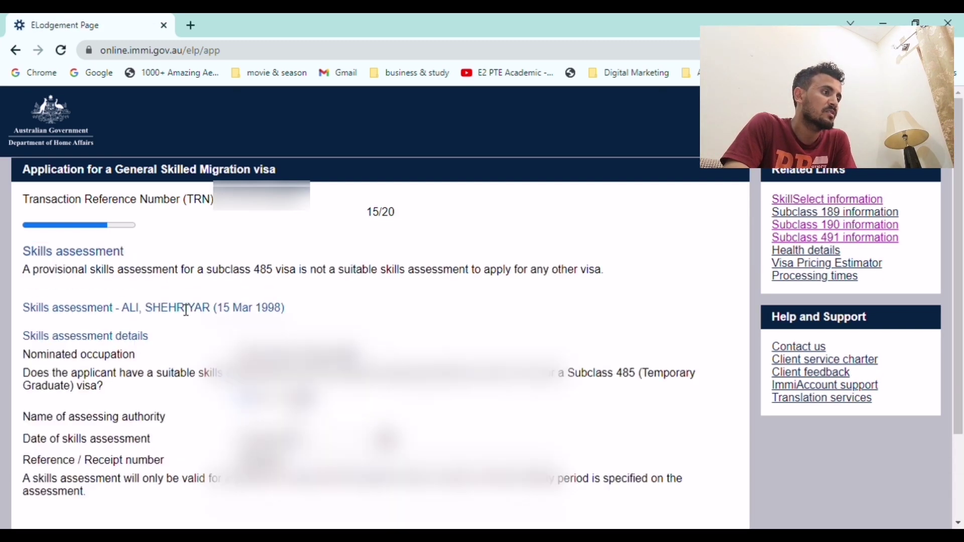
- Check the nominated occupation and skills assessment details, and proceed to the education page
{"action": "scroll", "coordinate": [186, 310], "scroll_direction": "down", "scroll_amount": 2}
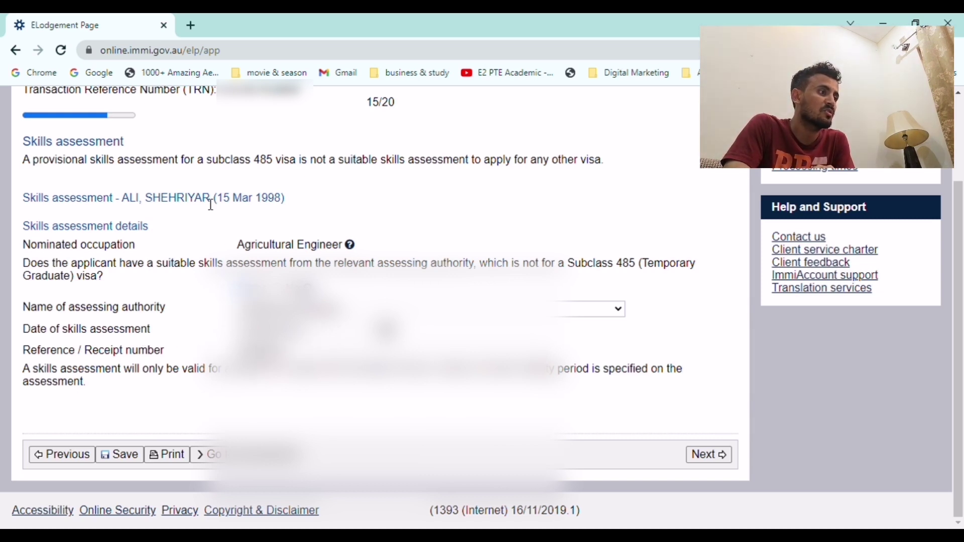
{"action": "left_click_drag", "start_coordinate": [238, 250], "coordinate": [342, 249]}
{"action": "left_click", "coordinate": [707, 455]}
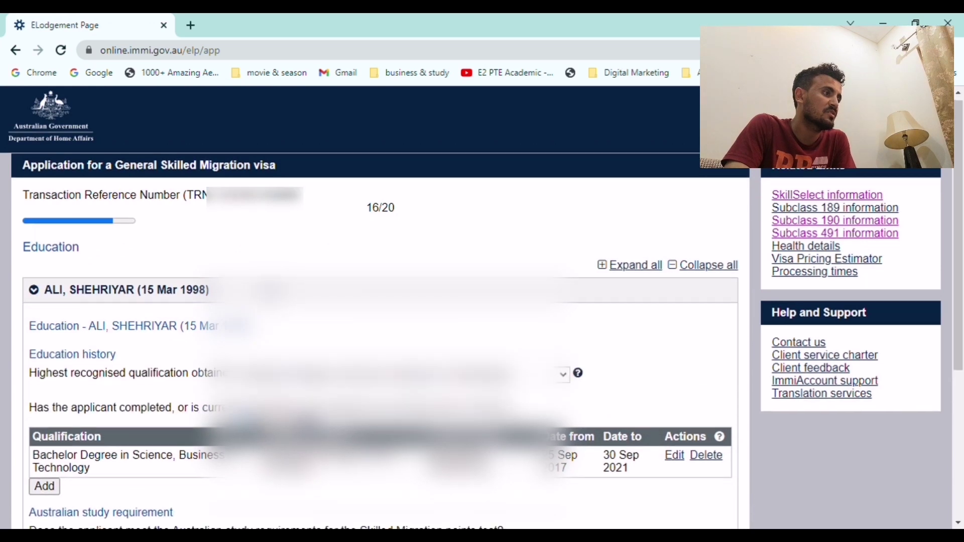
- Examine the education history, including the listed qualification's institution, course and dates, and the Australian study answers
{"action": "scroll", "coordinate": [77, 226], "scroll_direction": "down", "scroll_amount": 3}
{"action": "scroll", "coordinate": [77, 226], "scroll_direction": "up", "scroll_amount": 1}
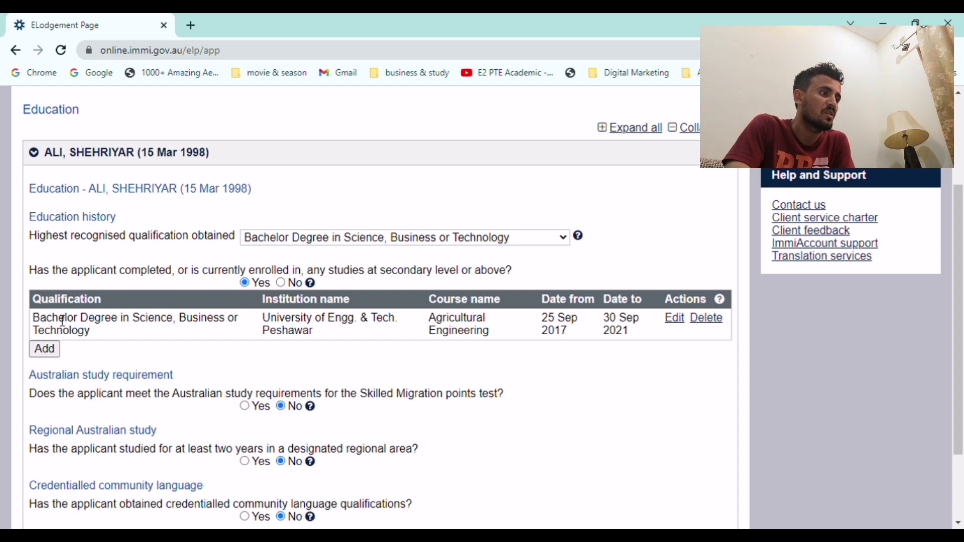
{"action": "left_click_drag", "start_coordinate": [43, 324], "coordinate": [647, 335]}
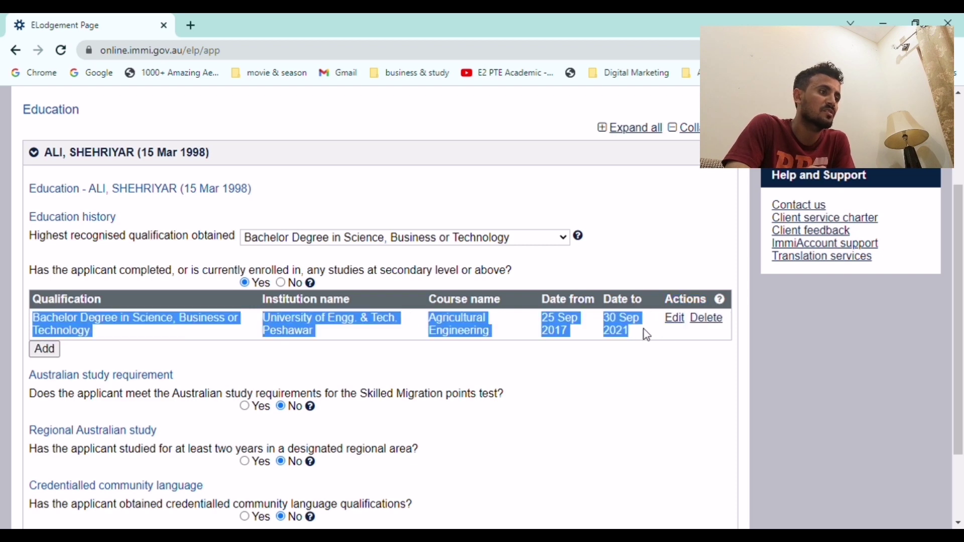
{"action": "left_click", "coordinate": [645, 331]}
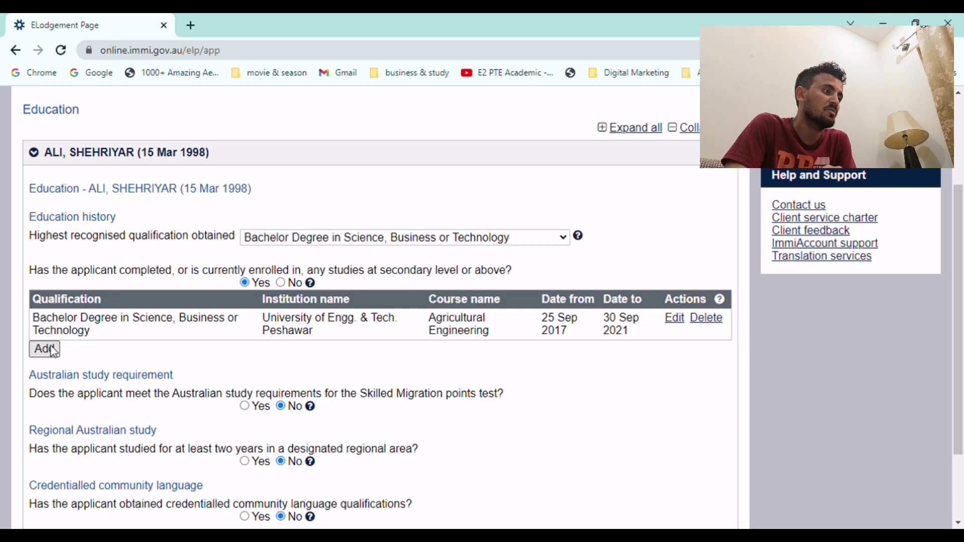
- Continue past the education page, check the employment history and nominated occupation answers, and proceed to the language page
{"action": "scroll", "coordinate": [215, 326], "scroll_direction": "down", "scroll_amount": 2}
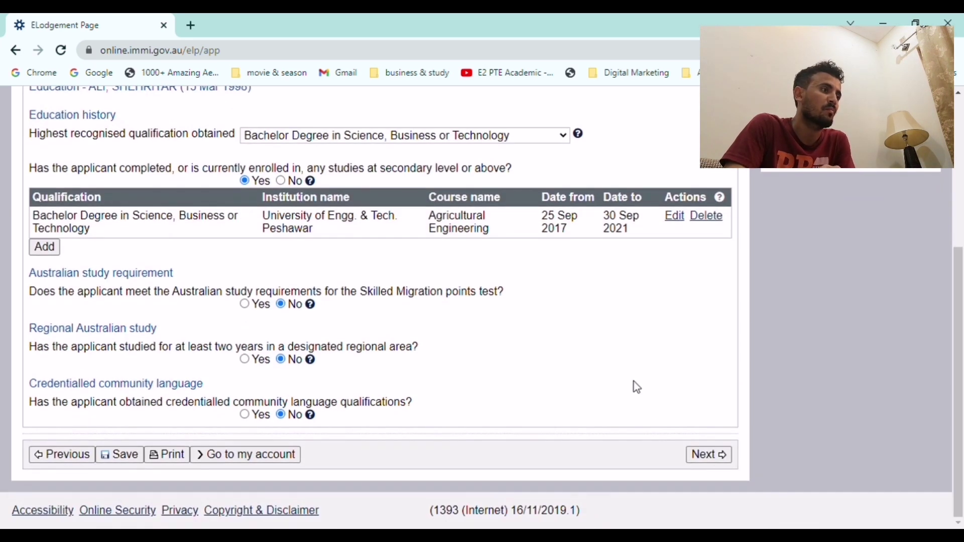
{"action": "left_click", "coordinate": [699, 455]}
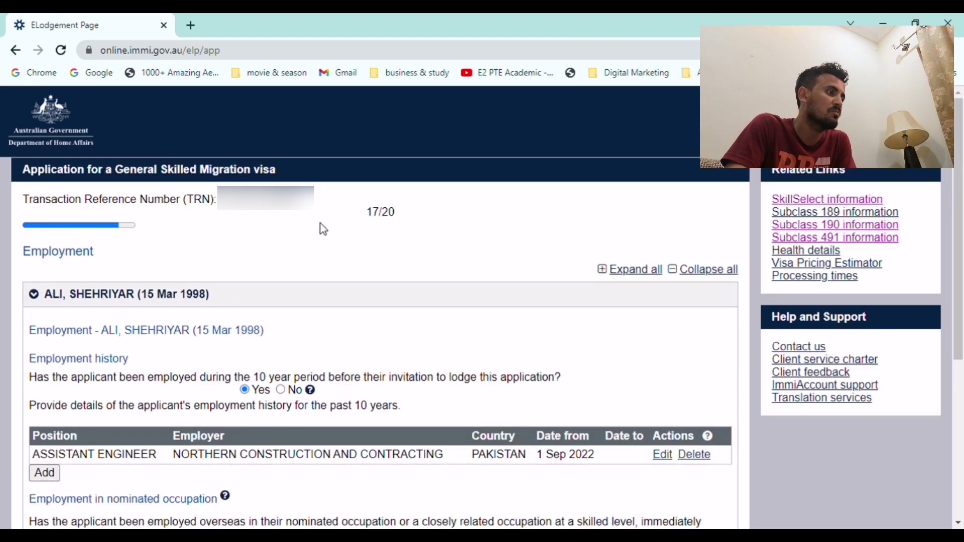
{"action": "scroll", "coordinate": [323, 230], "scroll_direction": "down", "scroll_amount": 1}
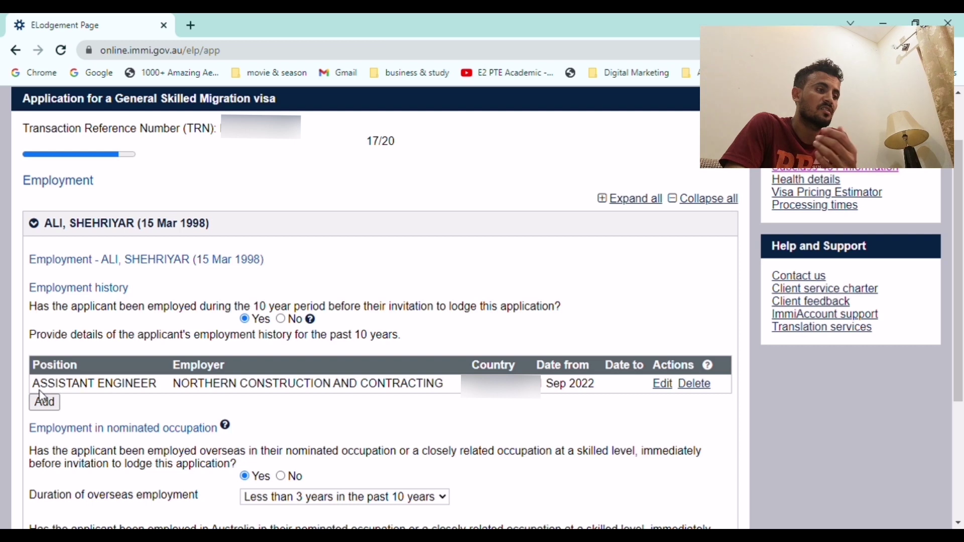
{"action": "scroll", "coordinate": [405, 396], "scroll_direction": "down", "scroll_amount": 4}
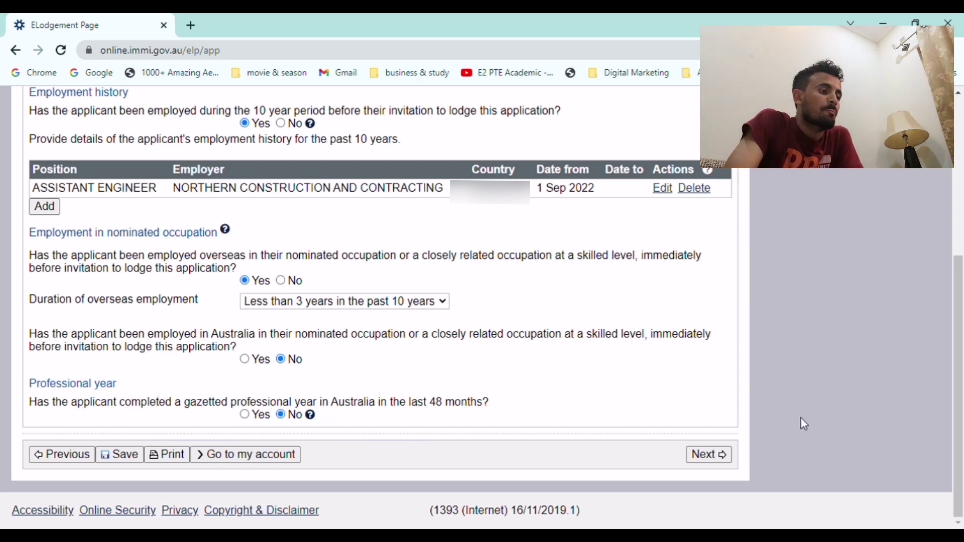
{"action": "left_click", "coordinate": [721, 457]}
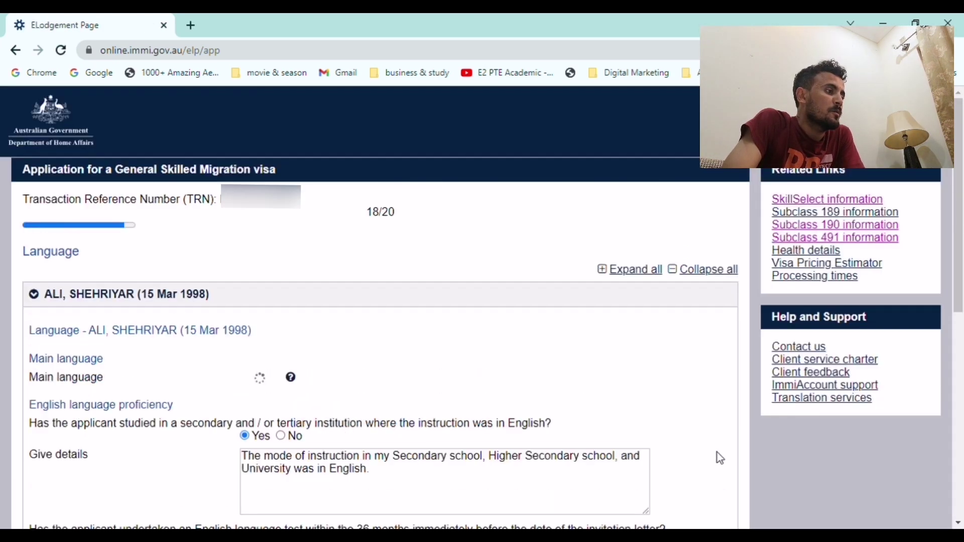
- Check the main language, English proficiency and English test details, and proceed to the character declarations
{"action": "scroll", "coordinate": [361, 323], "scroll_direction": "down", "scroll_amount": 2}
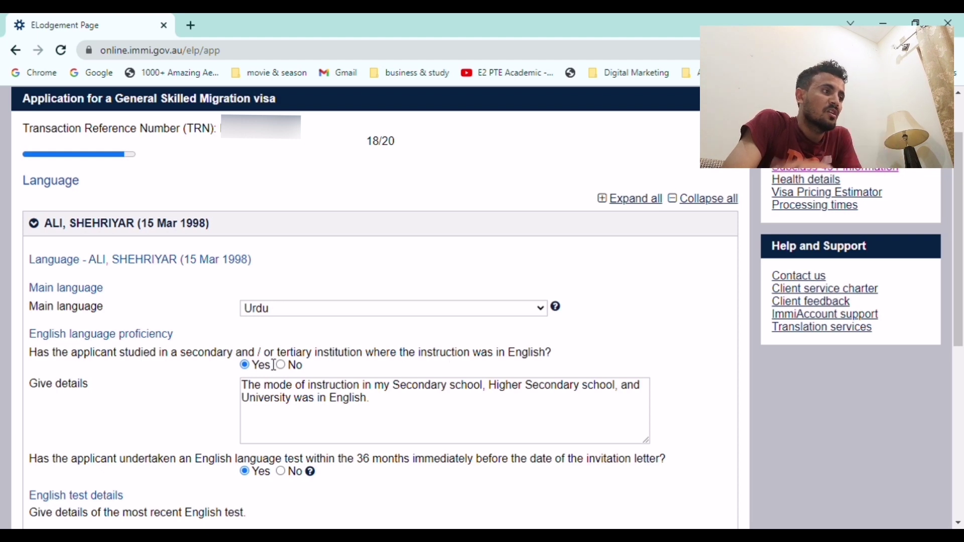
{"action": "scroll", "coordinate": [274, 365], "scroll_direction": "down", "scroll_amount": 4}
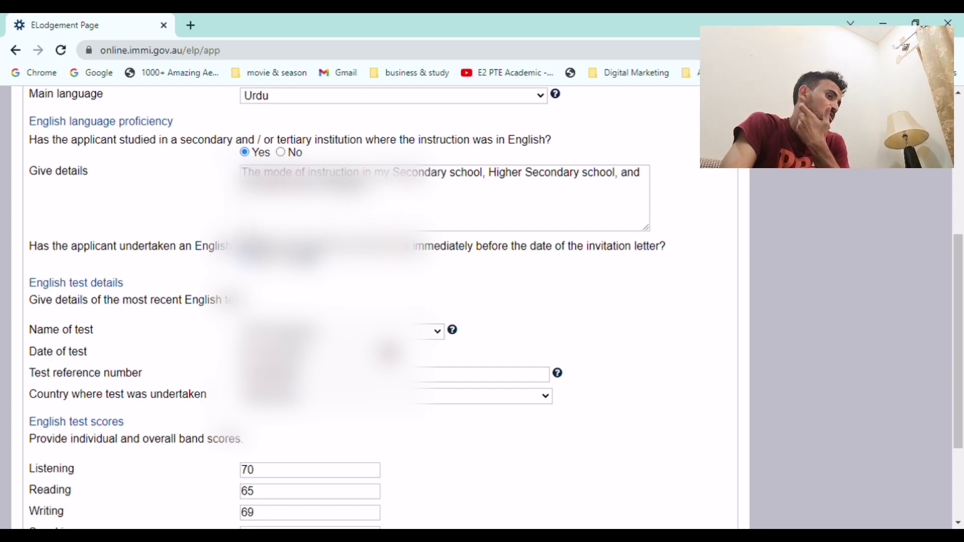
{"action": "scroll", "coordinate": [382, 301], "scroll_direction": "down", "scroll_amount": 2}
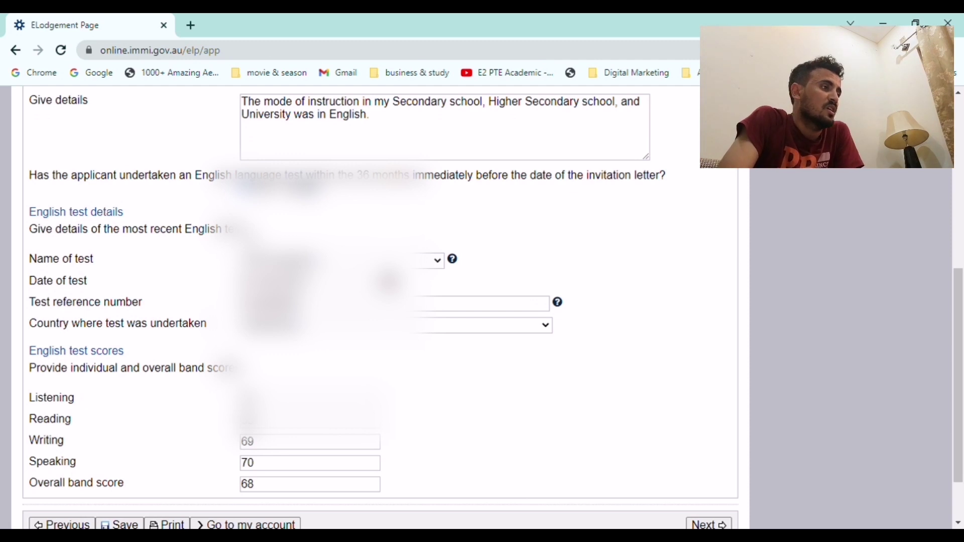
{"action": "scroll", "coordinate": [161, 221], "scroll_direction": "up", "scroll_amount": 1}
{"action": "scroll", "coordinate": [161, 221], "scroll_direction": "down", "scroll_amount": 1}
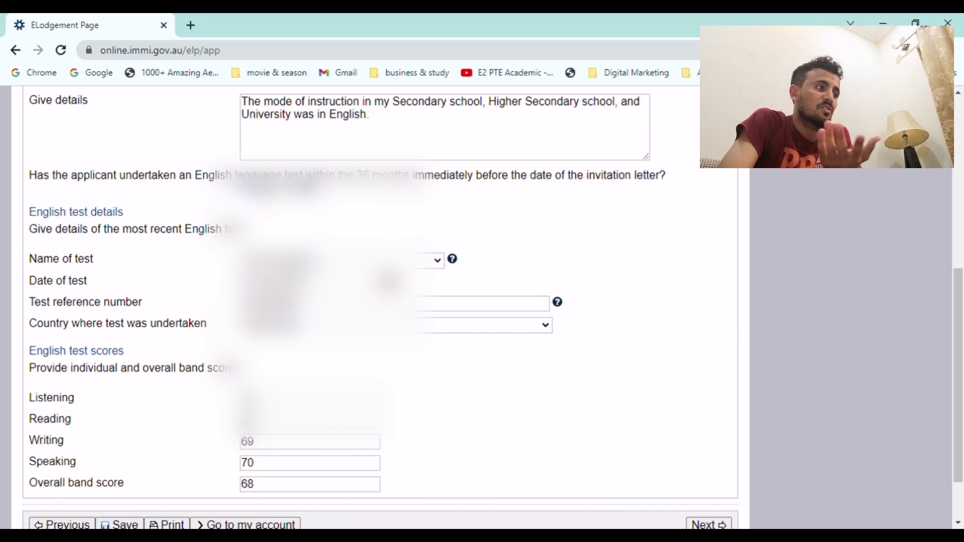
{"action": "scroll", "coordinate": [382, 301], "scroll_direction": "down", "scroll_amount": 2}
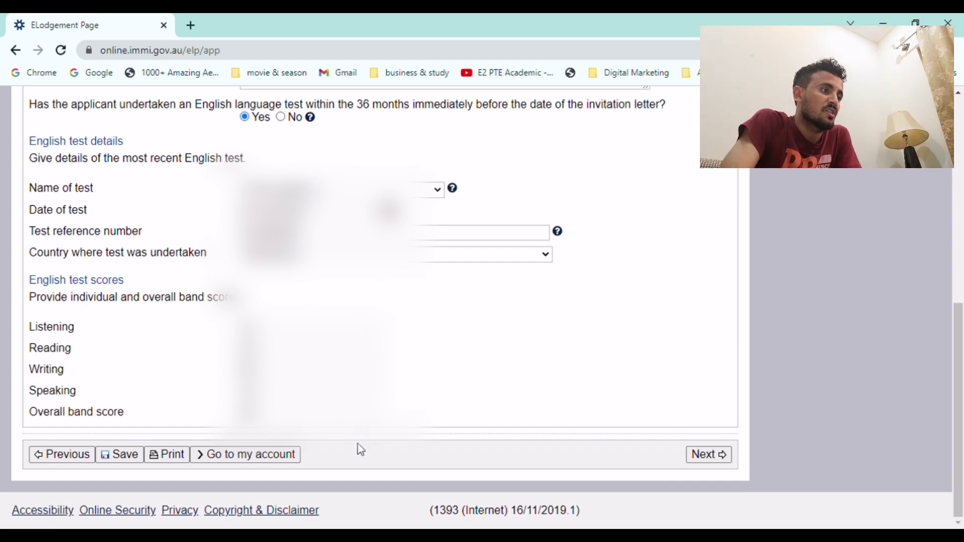
{"action": "left_click", "coordinate": [708, 457]}
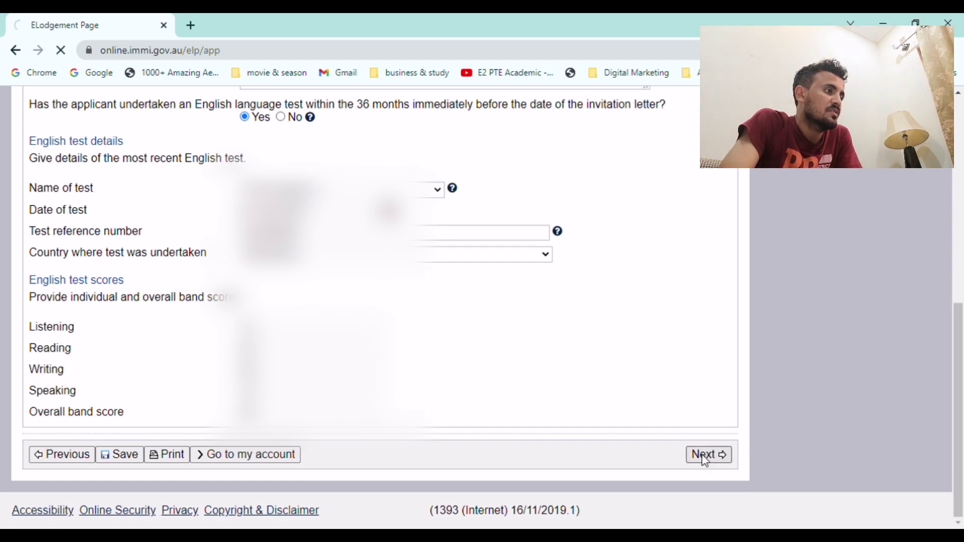
- Check that every character declaration is answered No, and proceed to the final declarations page
{"action": "scroll", "coordinate": [198, 259], "scroll_direction": "down", "scroll_amount": 2}
{"action": "scroll", "coordinate": [196, 261], "scroll_direction": "up", "scroll_amount": 1}
{"action": "scroll", "coordinate": [196, 262], "scroll_direction": "down", "scroll_amount": 10}
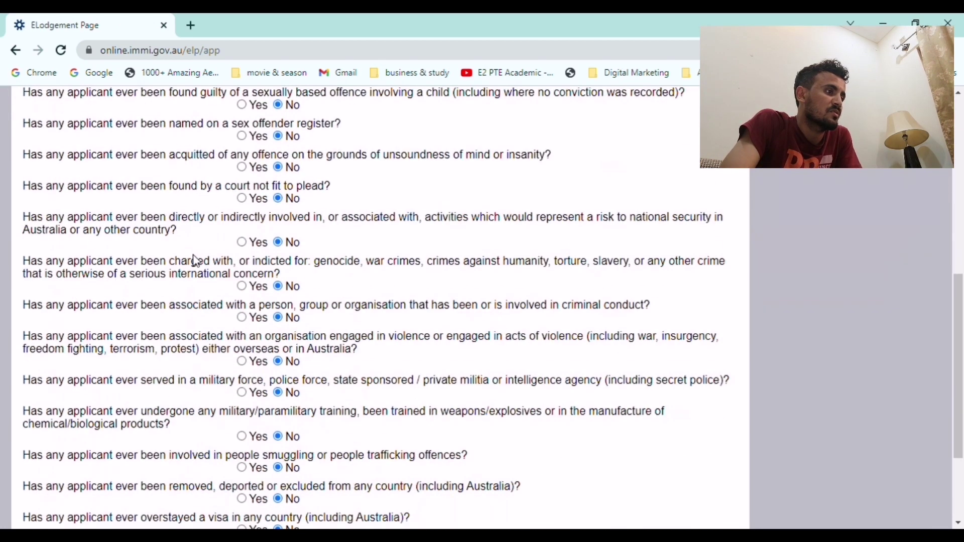
{"action": "scroll", "coordinate": [270, 362], "scroll_direction": "up", "scroll_amount": 8}
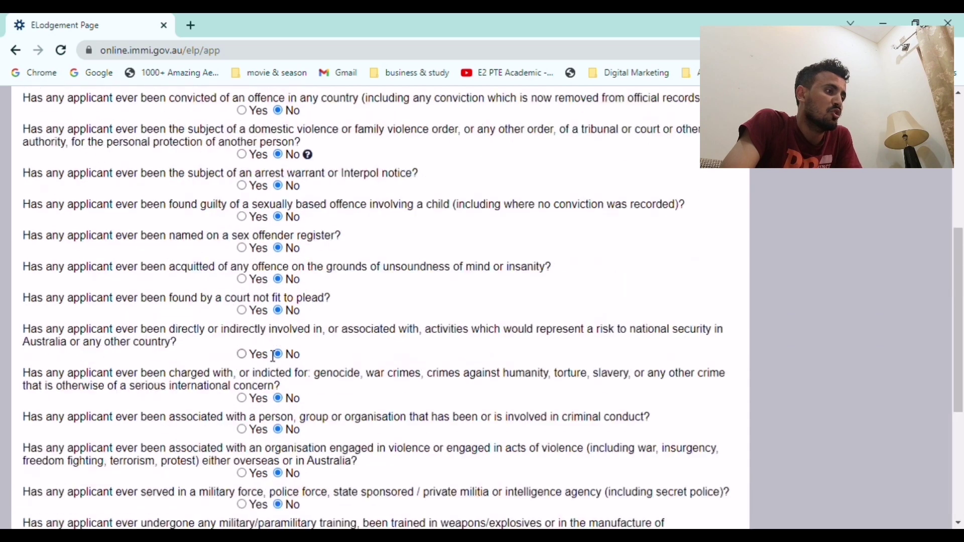
{"action": "scroll", "coordinate": [252, 367], "scroll_direction": "down", "scroll_amount": 10}
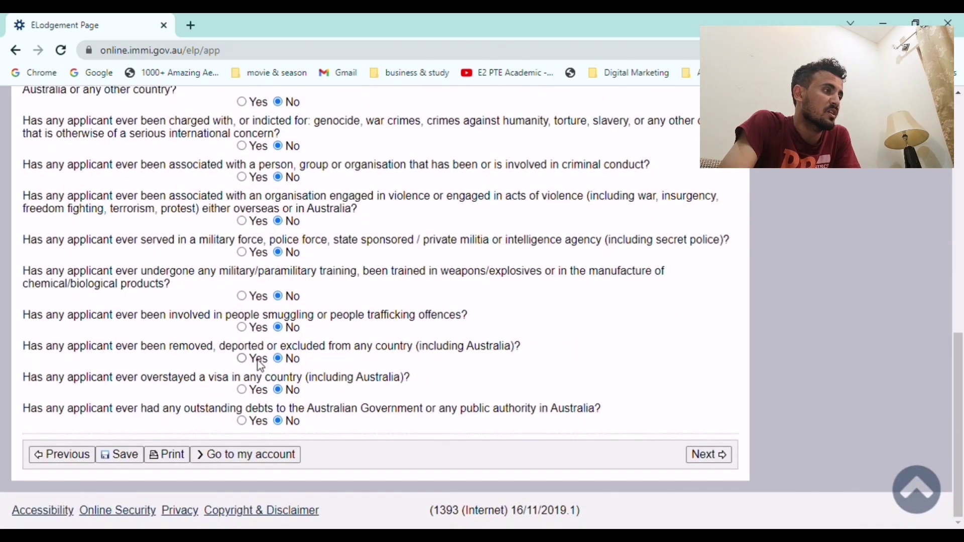
{"action": "scroll", "coordinate": [90, 383], "scroll_direction": "up", "scroll_amount": 10}
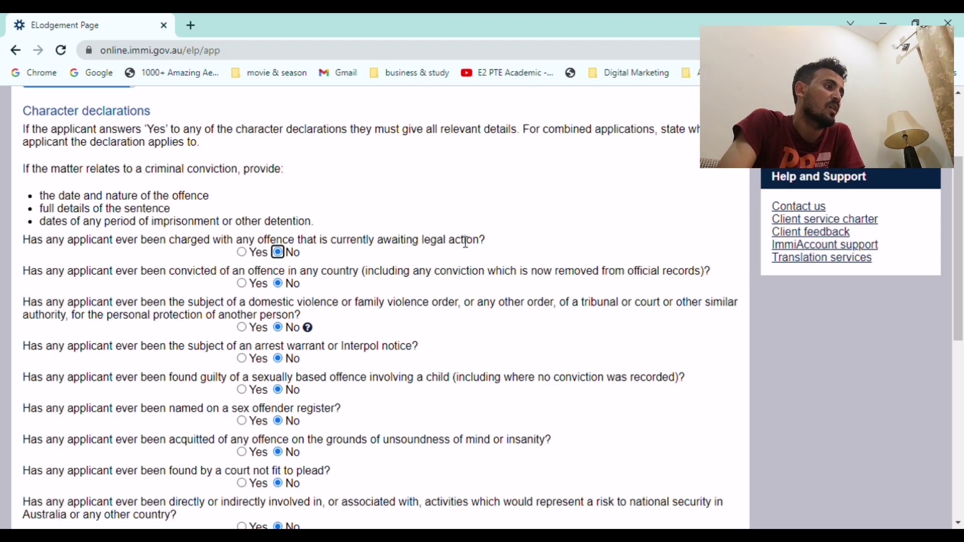
{"action": "scroll", "coordinate": [676, 308], "scroll_direction": "down", "scroll_amount": 4}
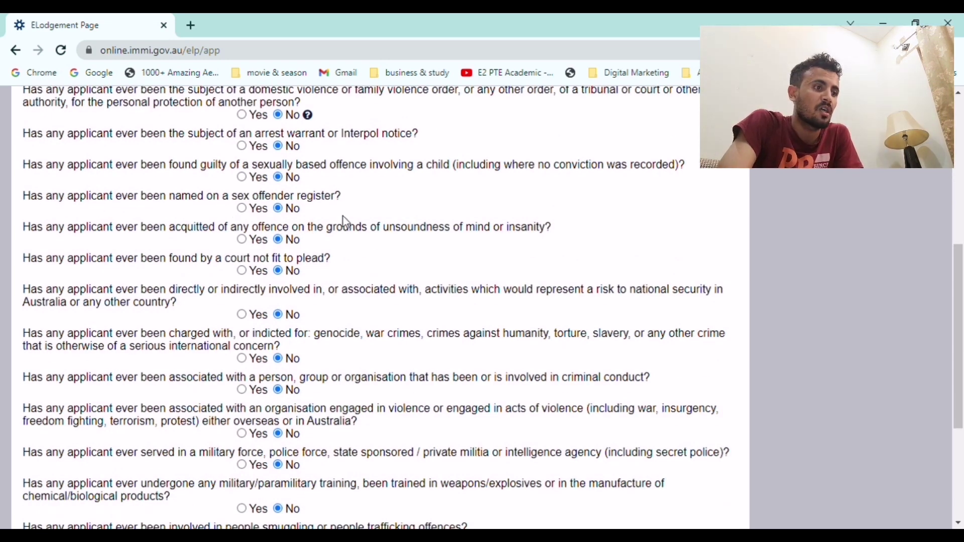
{"action": "scroll", "coordinate": [344, 221], "scroll_direction": "down", "scroll_amount": 4}
{"action": "left_click", "coordinate": [718, 456]}
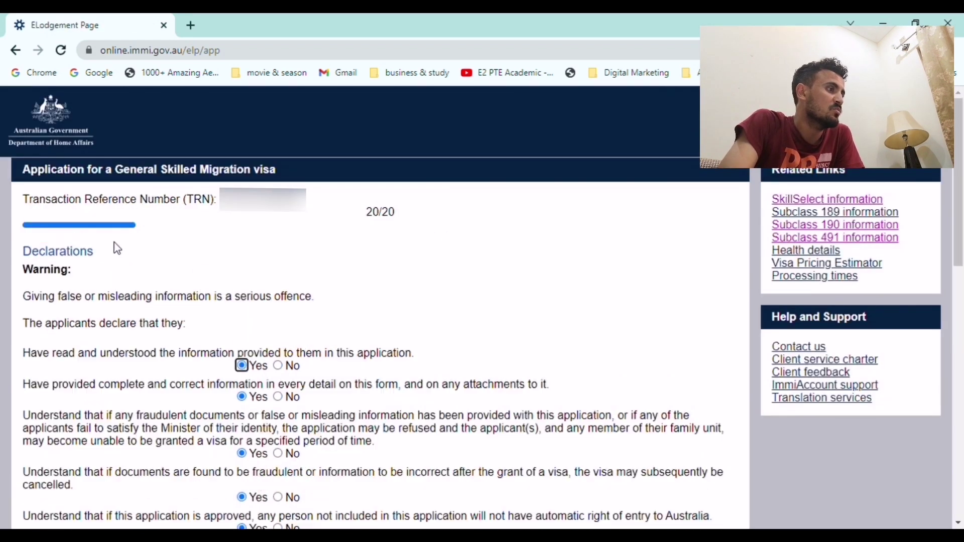
- Check that all final declarations, including Australian values and regional intention, are answered Yes, and proceed to the review page
{"action": "scroll", "coordinate": [116, 248], "scroll_direction": "down", "scroll_amount": 1}
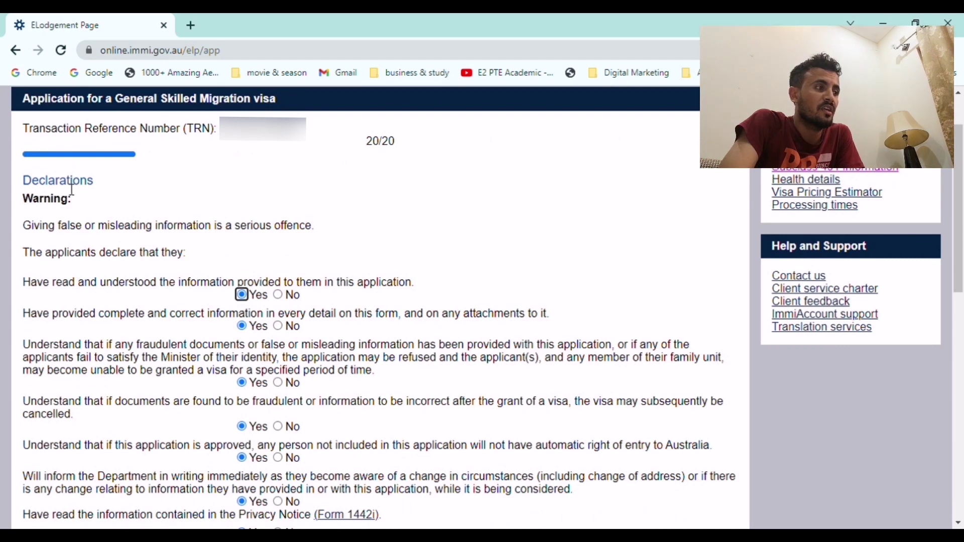
{"action": "scroll", "coordinate": [97, 198], "scroll_direction": "down", "scroll_amount": 2}
{"action": "scroll", "coordinate": [163, 185], "scroll_direction": "down", "scroll_amount": 10}
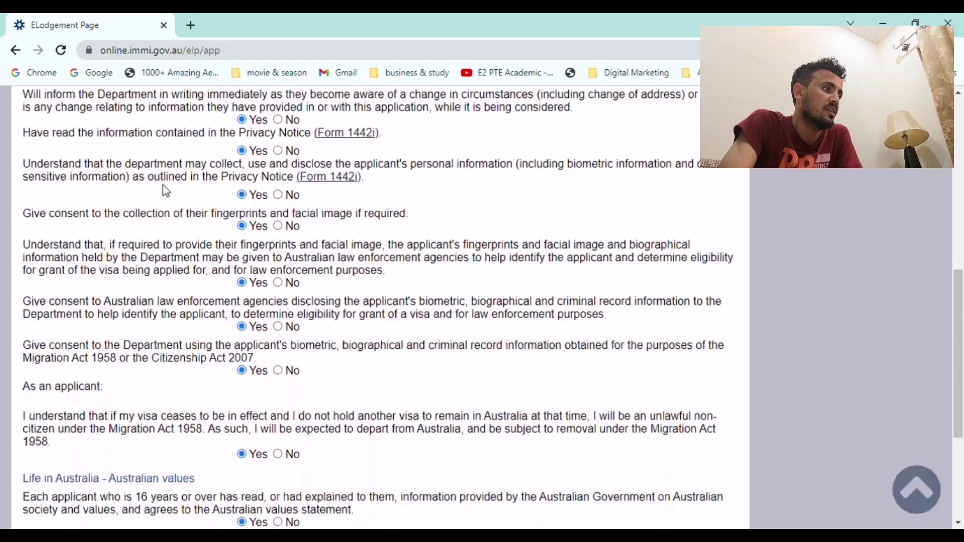
{"action": "scroll", "coordinate": [167, 191], "scroll_direction": "up", "scroll_amount": 6}
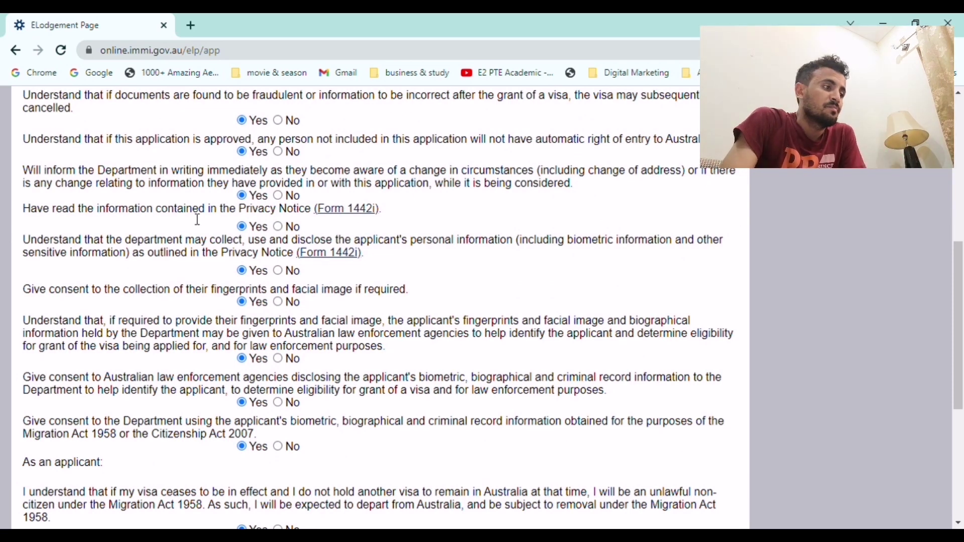
{"action": "scroll", "coordinate": [229, 265], "scroll_direction": "down", "scroll_amount": 6}
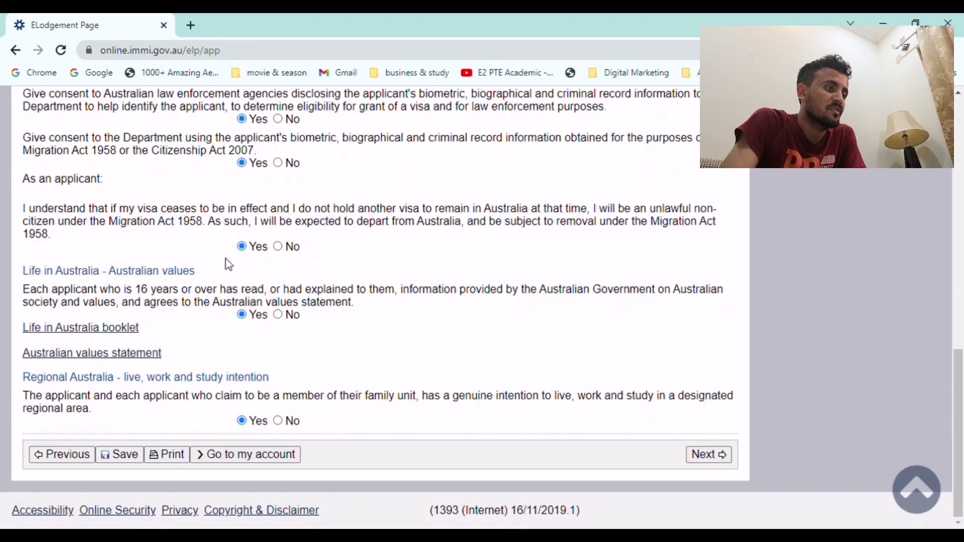
{"action": "left_click", "coordinate": [709, 463]}
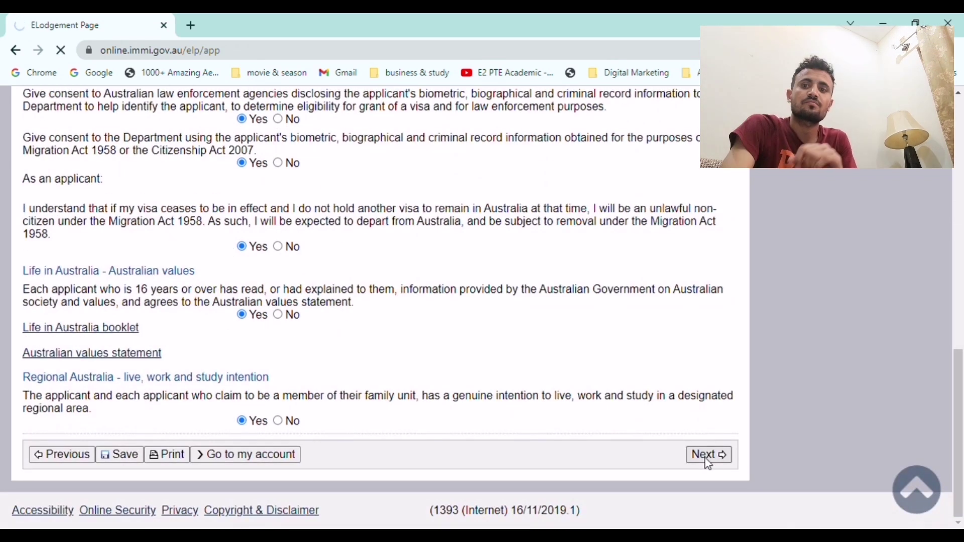
- Look through the full application summary on the review page and request a printout of it
{"action": "scroll", "coordinate": [709, 463], "scroll_direction": "down", "scroll_amount": 2}
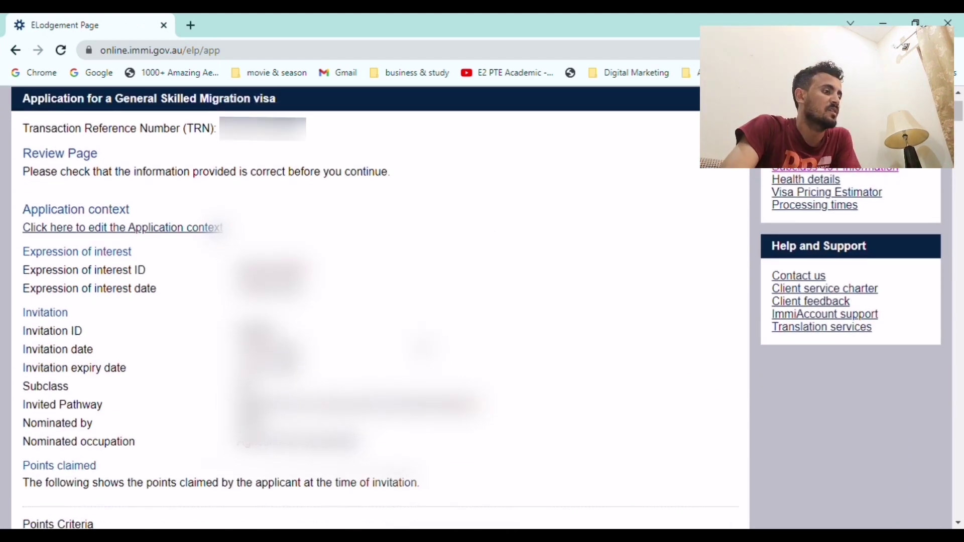
{"action": "scroll", "coordinate": [423, 347], "scroll_direction": "down", "scroll_amount": 18}
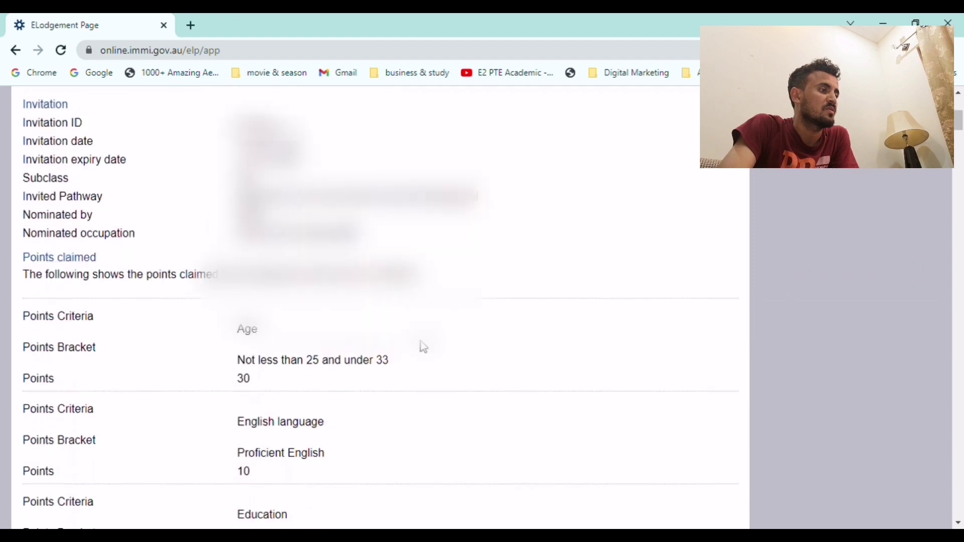
{"action": "scroll", "coordinate": [423, 347], "scroll_direction": "down", "scroll_amount": 20}
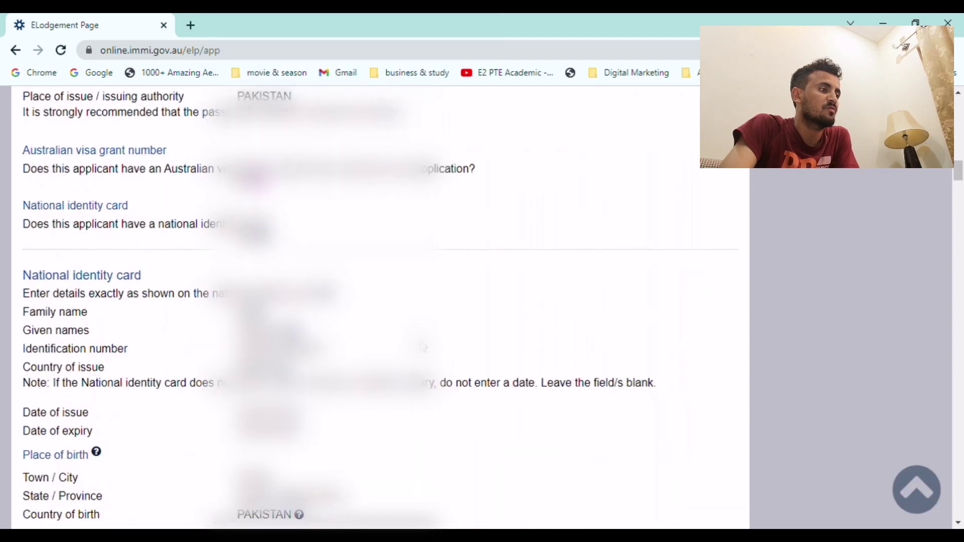
{"action": "scroll", "coordinate": [424, 346], "scroll_direction": "down", "scroll_amount": 20}
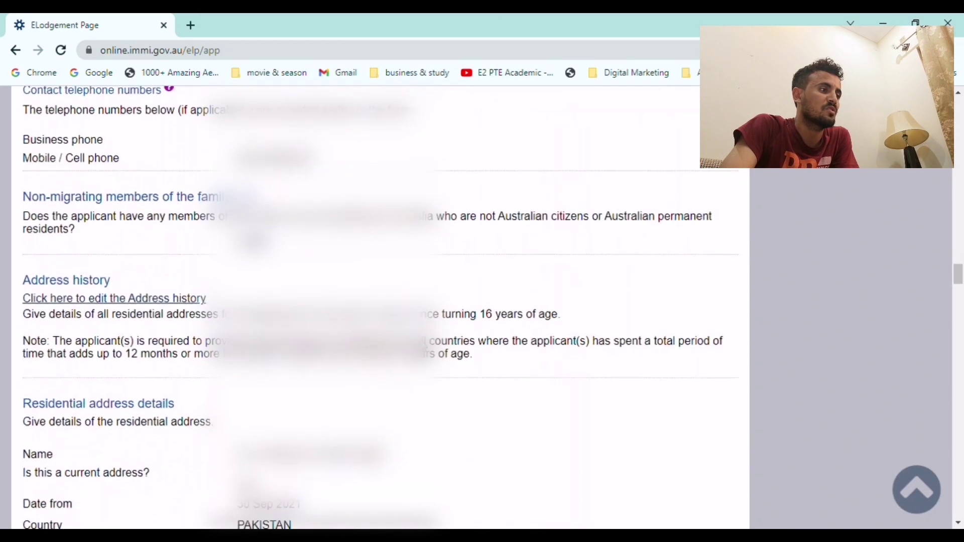
{"action": "scroll", "coordinate": [424, 346], "scroll_direction": "down", "scroll_amount": 20}
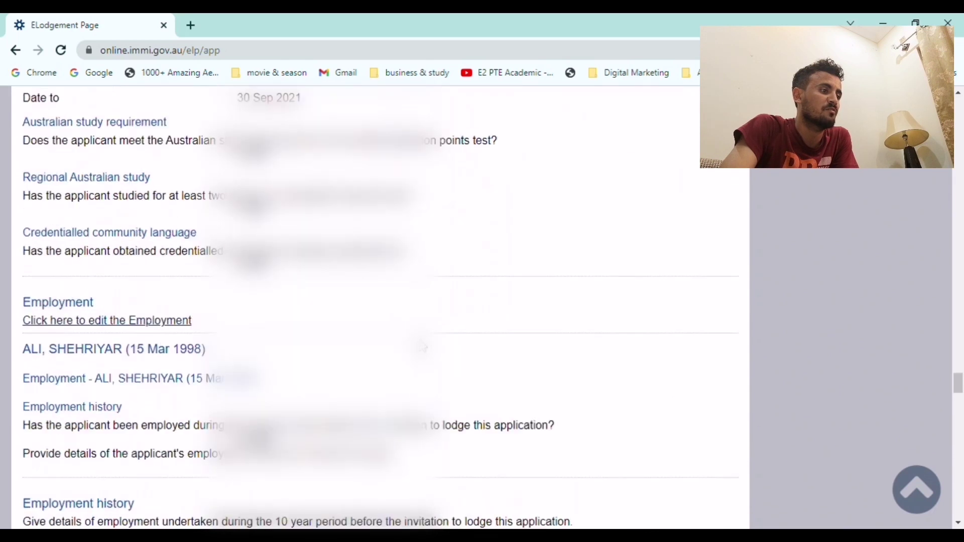
{"action": "scroll", "coordinate": [429, 348], "scroll_direction": "down", "scroll_amount": 15}
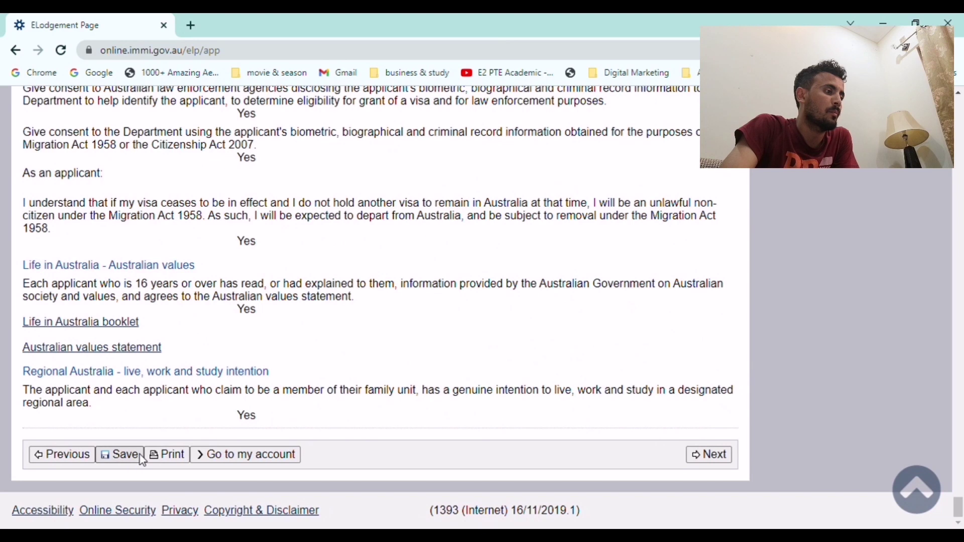
{"action": "left_click", "coordinate": [188, 456]}
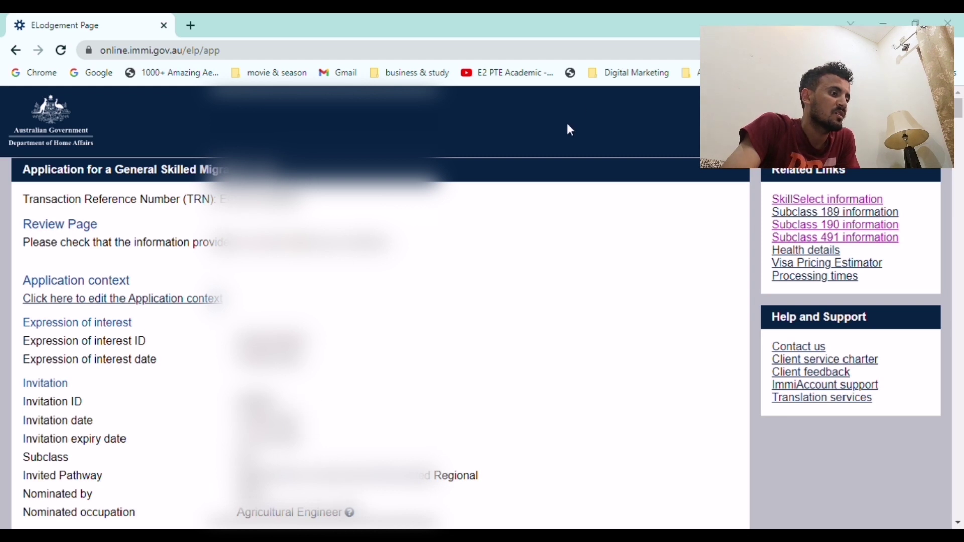
- Go through the application summary once more and proceed from the review page to attaching documents
{"action": "scroll", "coordinate": [173, 258], "scroll_direction": "down", "scroll_amount": 15}
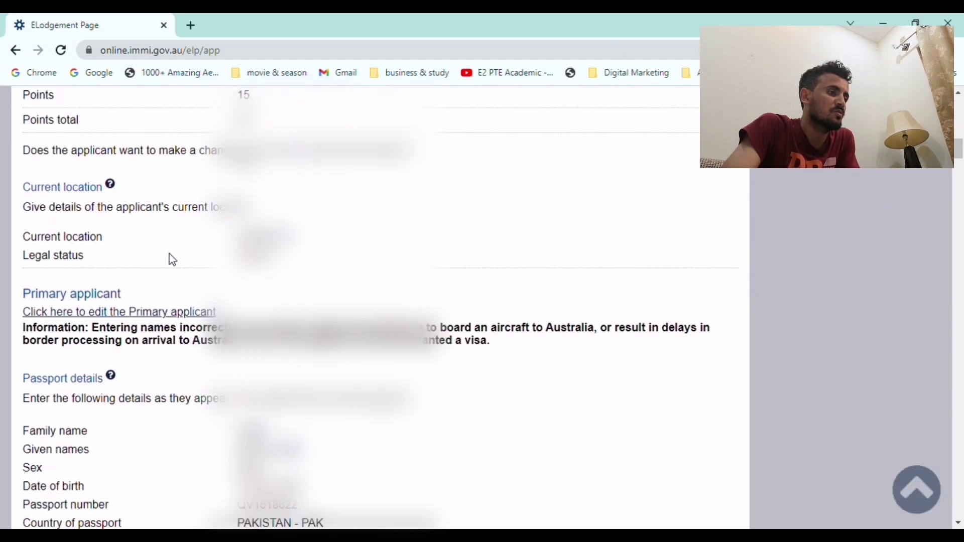
{"action": "scroll", "coordinate": [175, 271], "scroll_direction": "down", "scroll_amount": 20}
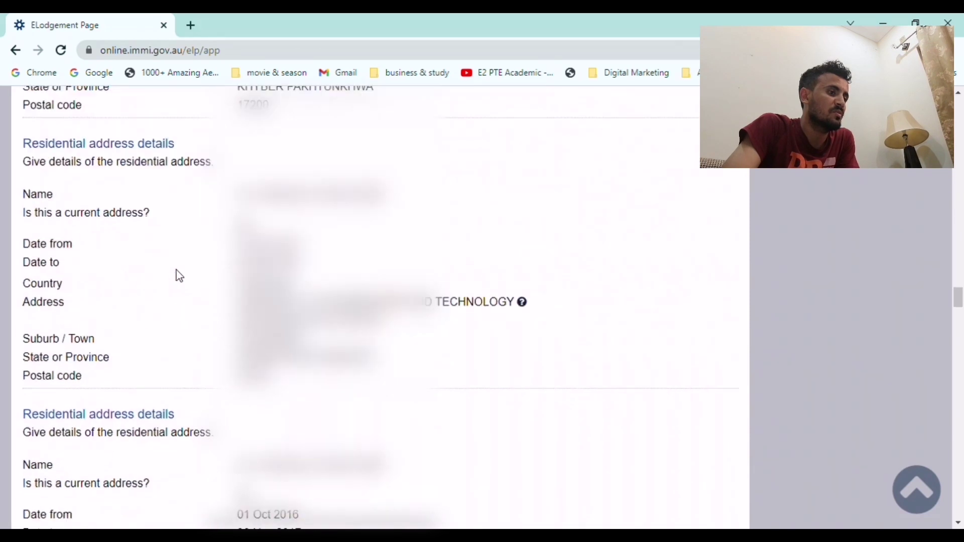
{"action": "scroll", "coordinate": [179, 276], "scroll_direction": "down", "scroll_amount": 20}
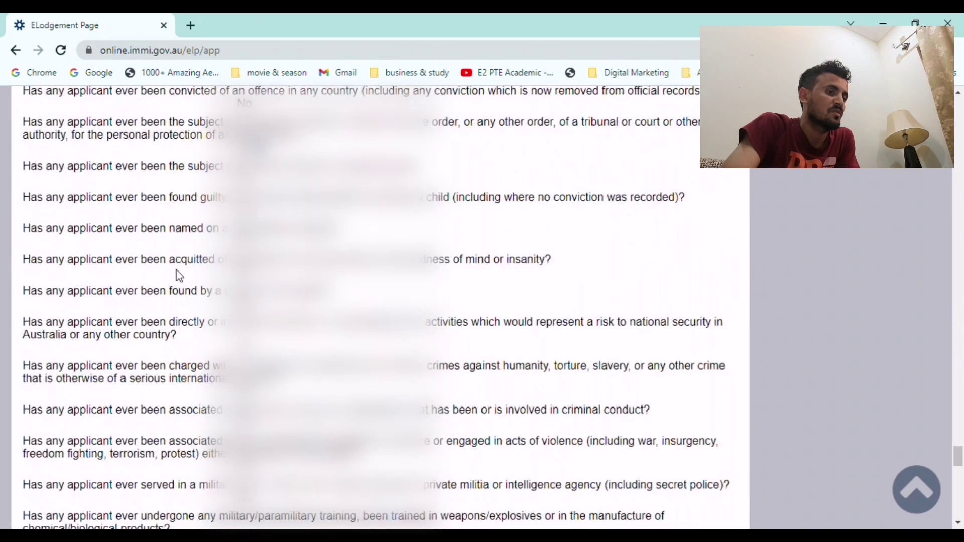
{"action": "left_click", "coordinate": [711, 458]}
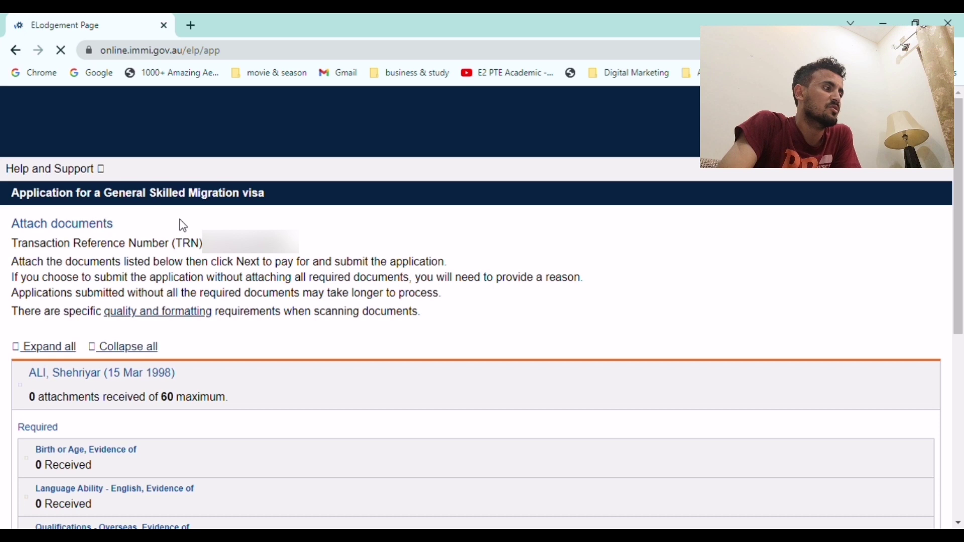
- Review the attach documents page and check the upload fields for the required evidence of birth or age
{"action": "scroll", "coordinate": [211, 302], "scroll_direction": "down", "scroll_amount": 1}
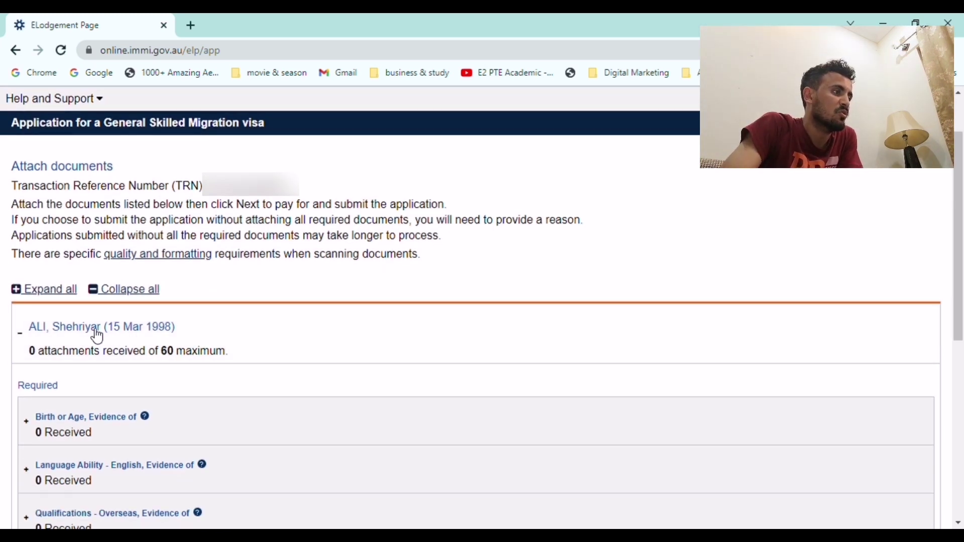
{"action": "scroll", "coordinate": [108, 336], "scroll_direction": "down", "scroll_amount": 1}
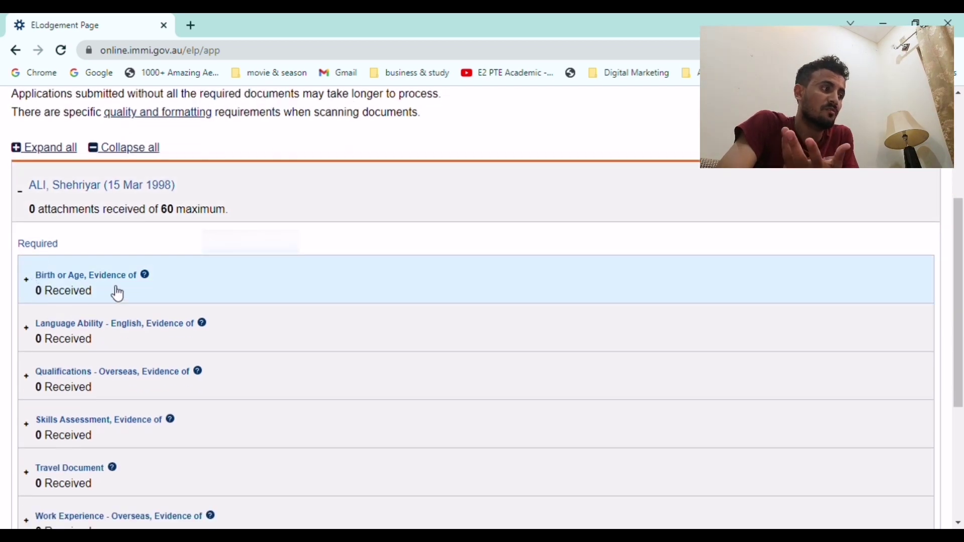
{"action": "left_click", "coordinate": [135, 285]}
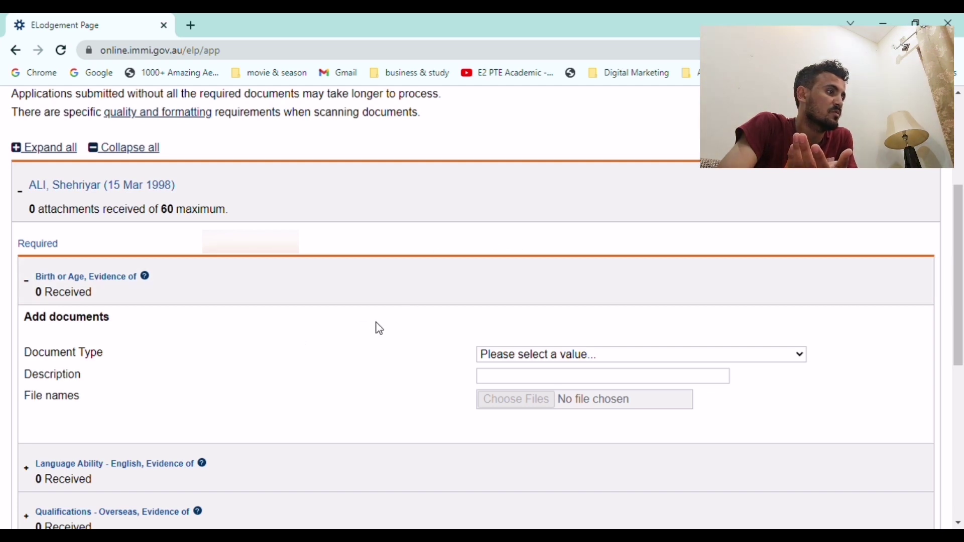
{"action": "left_click", "coordinate": [201, 280]}
- Check the upload fields for the English language ability evidence and the overseas qualifications evidence
{"action": "scroll", "coordinate": [200, 266], "scroll_direction": "down", "scroll_amount": 3}
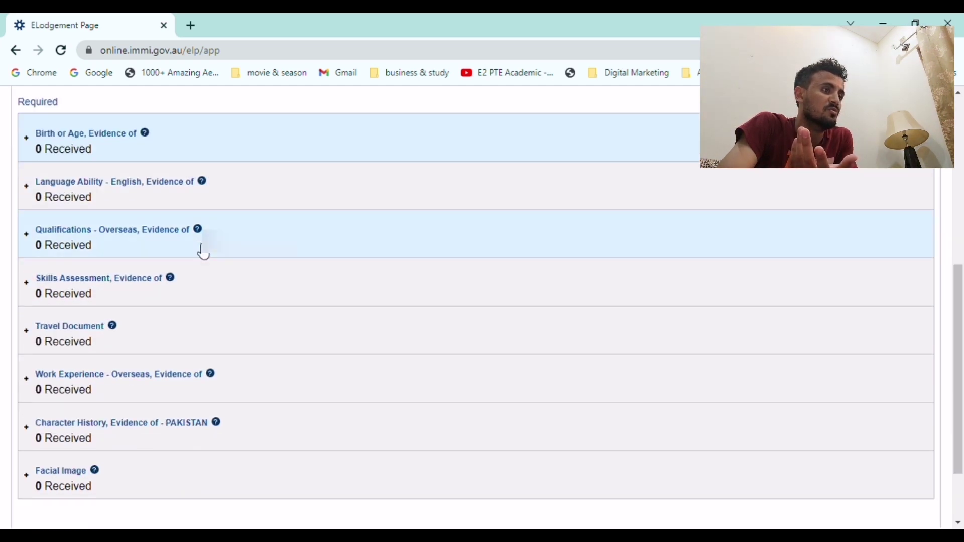
{"action": "left_click", "coordinate": [327, 191]}
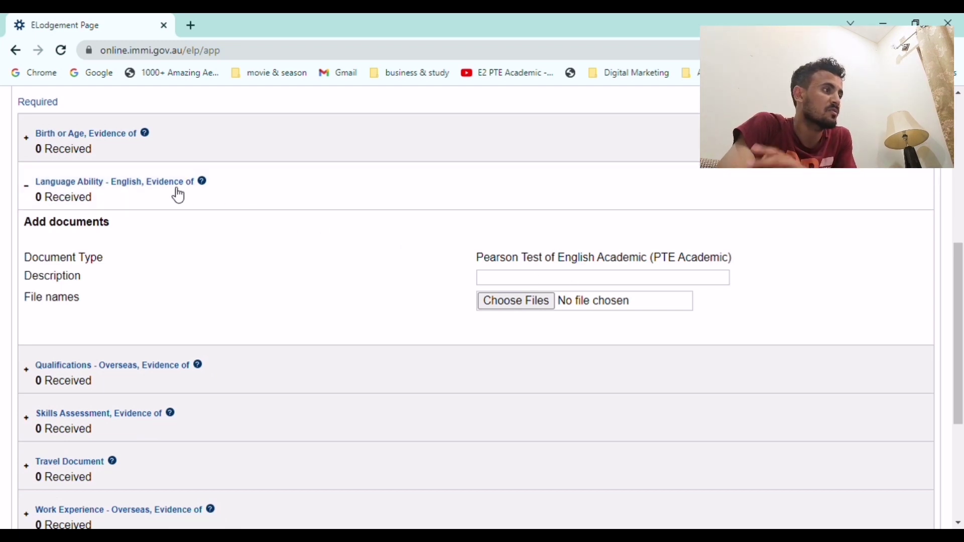
{"action": "left_click", "coordinate": [351, 188]}
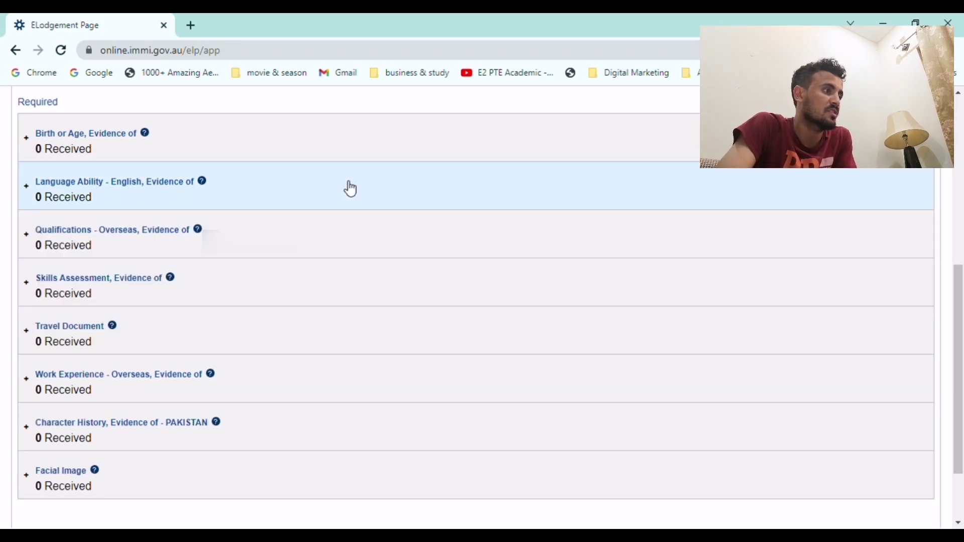
{"action": "left_click", "coordinate": [317, 234]}
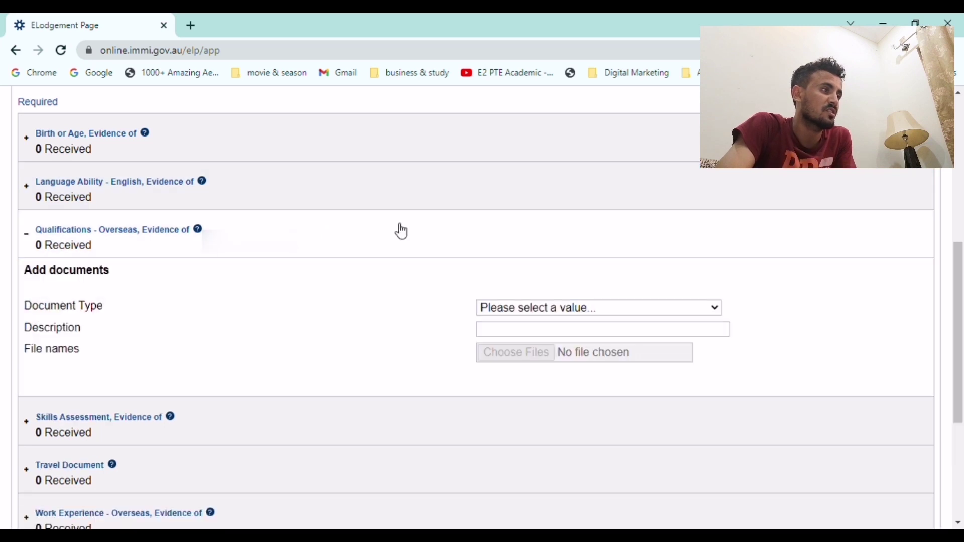
{"action": "left_click", "coordinate": [356, 225]}
- Check the upload fields for the skills assessment evidence and the travel document
{"action": "scroll", "coordinate": [357, 225], "scroll_direction": "down", "scroll_amount": 2}
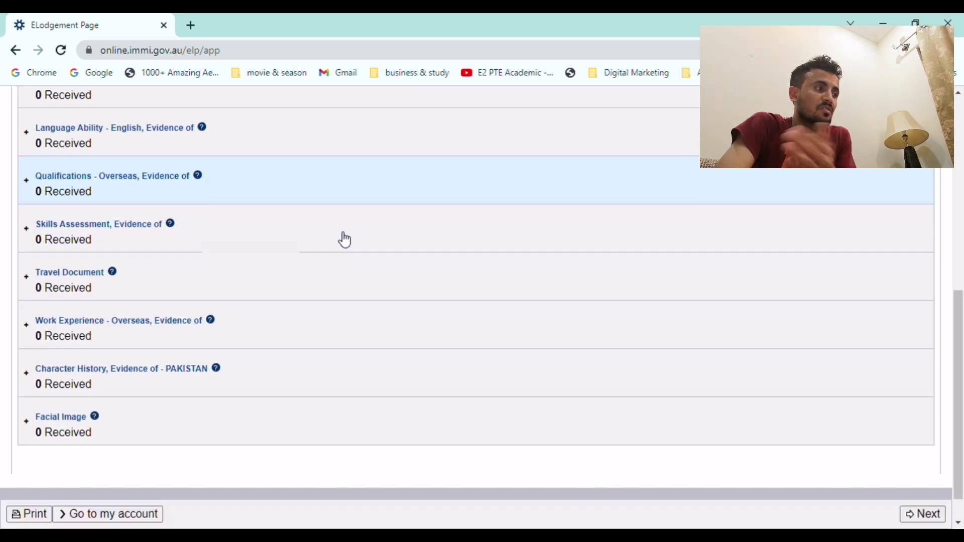
{"action": "left_click", "coordinate": [303, 194]}
{"action": "left_click", "coordinate": [304, 194]}
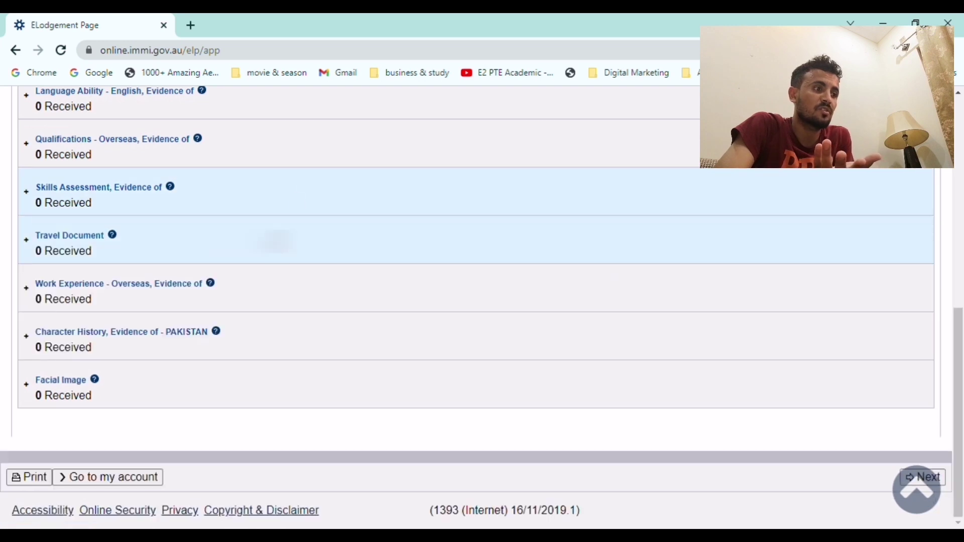
{"action": "left_click", "coordinate": [301, 234]}
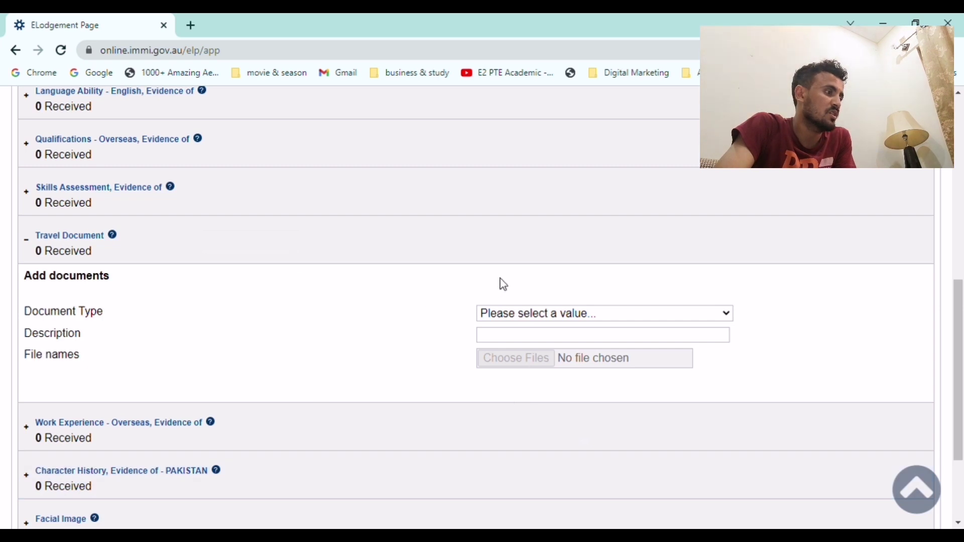
- Check the upload fields for the overseas work experience evidence and collapse that section again
{"action": "scroll", "coordinate": [123, 437], "scroll_direction": "down", "scroll_amount": 3}
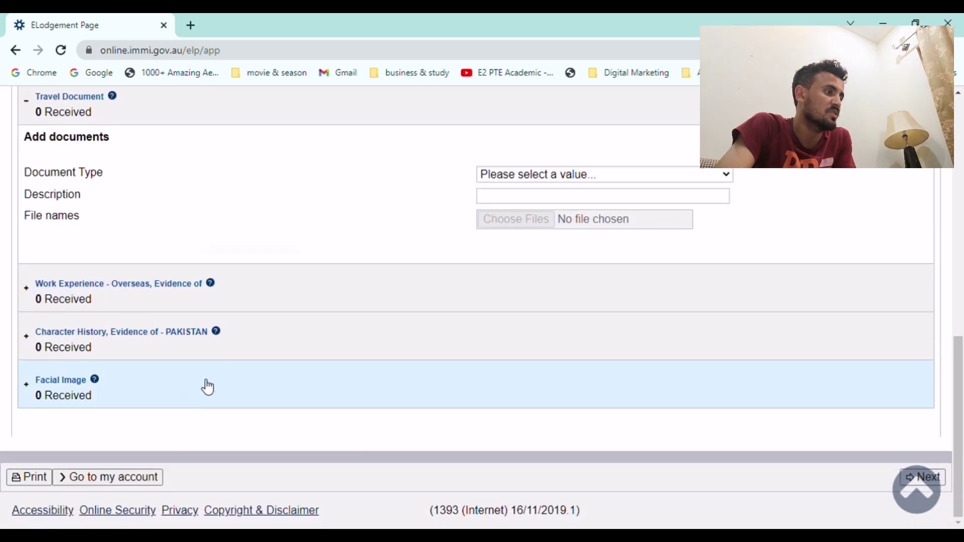
{"action": "left_click", "coordinate": [271, 295]}
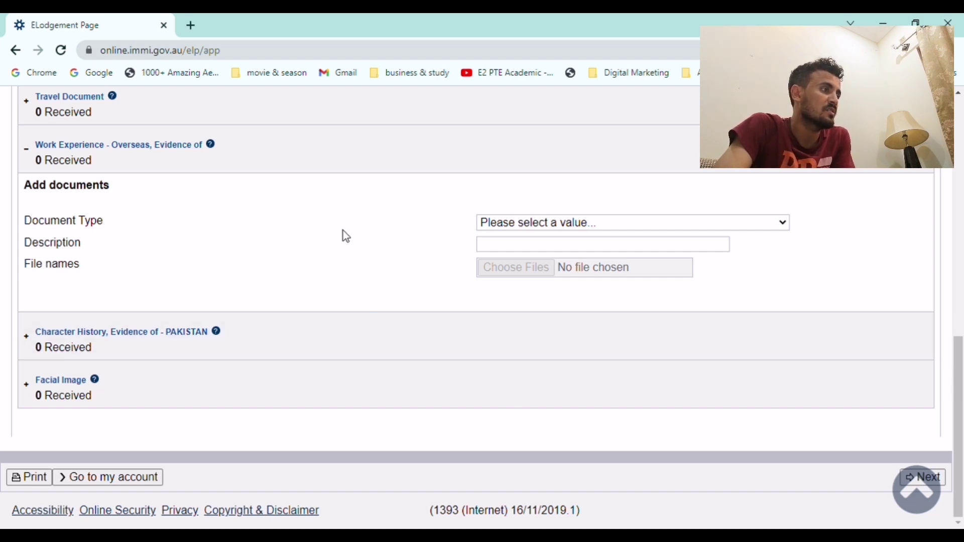
{"action": "left_click", "coordinate": [390, 149]}
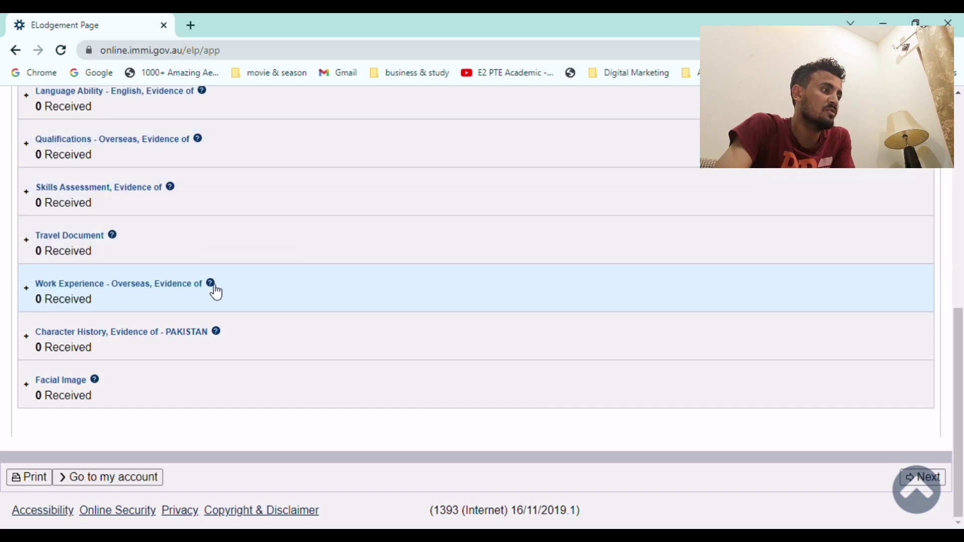
- Check the upload fields for the Pakistan character history evidence, including its description field, and collapse the section
{"action": "left_click", "coordinate": [287, 345]}
{"action": "scroll", "coordinate": [653, 302], "scroll_direction": "down", "scroll_amount": 3}
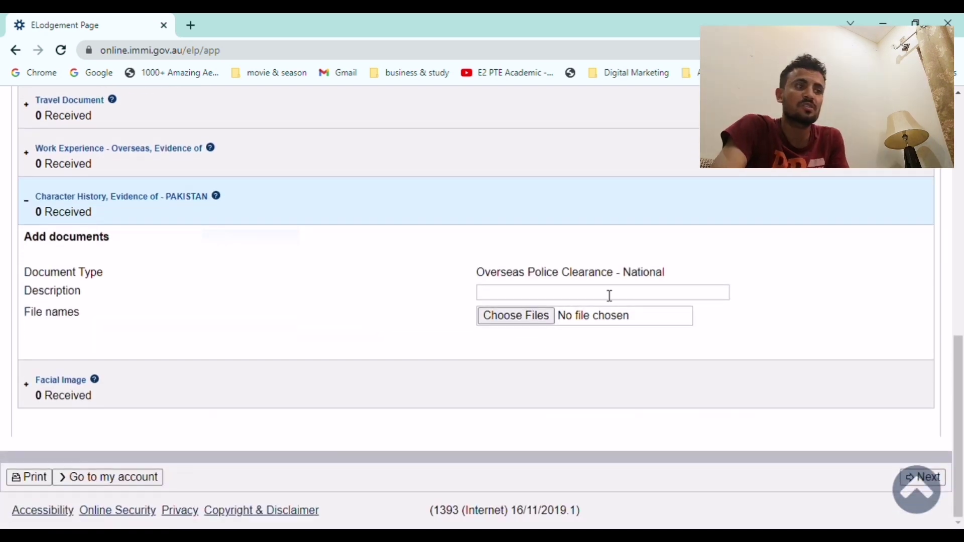
{"action": "left_click", "coordinate": [578, 302]}
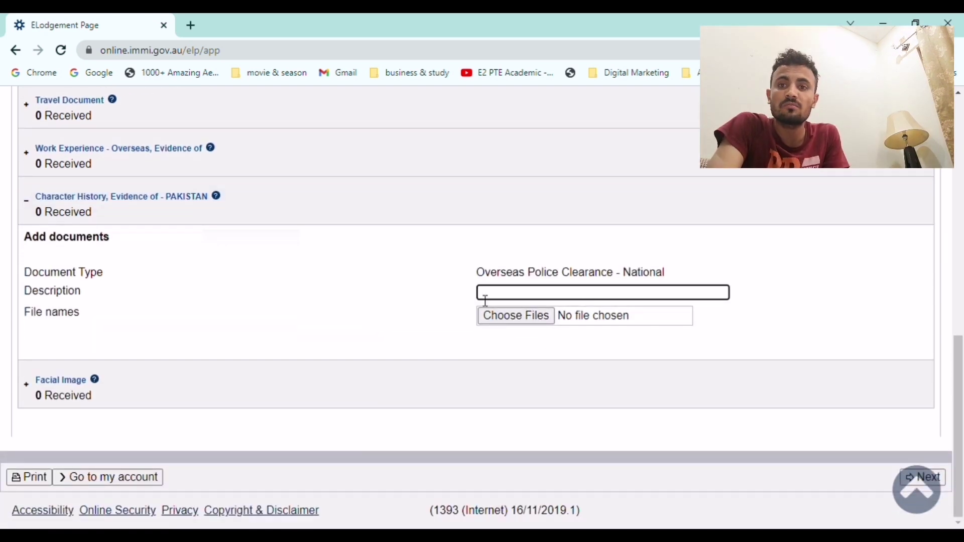
{"action": "left_click", "coordinate": [343, 206]}
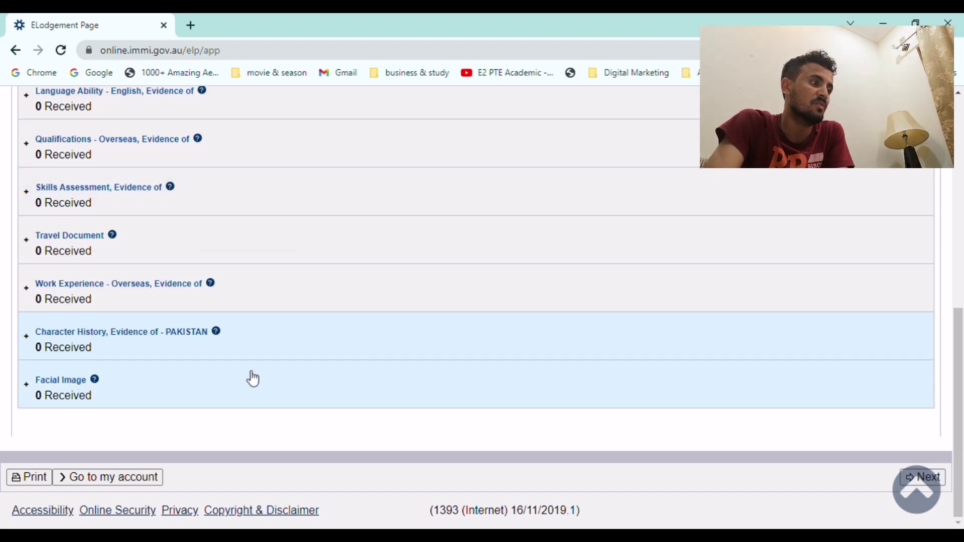
- Open the required Facial Image section and check its document type and description field
{"action": "left_click", "coordinate": [247, 400]}
{"action": "scroll", "coordinate": [247, 397], "scroll_direction": "down", "scroll_amount": 3}
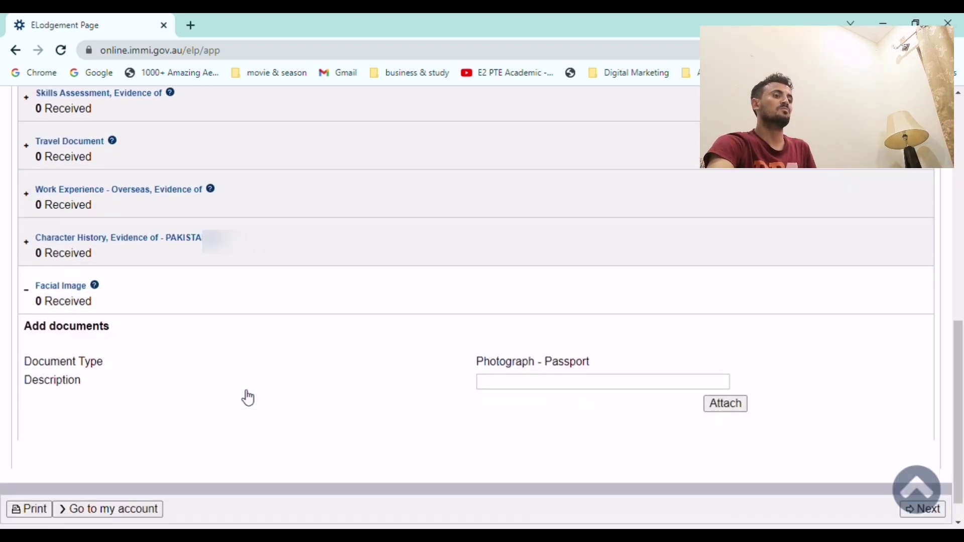
{"action": "left_click", "coordinate": [606, 362]}
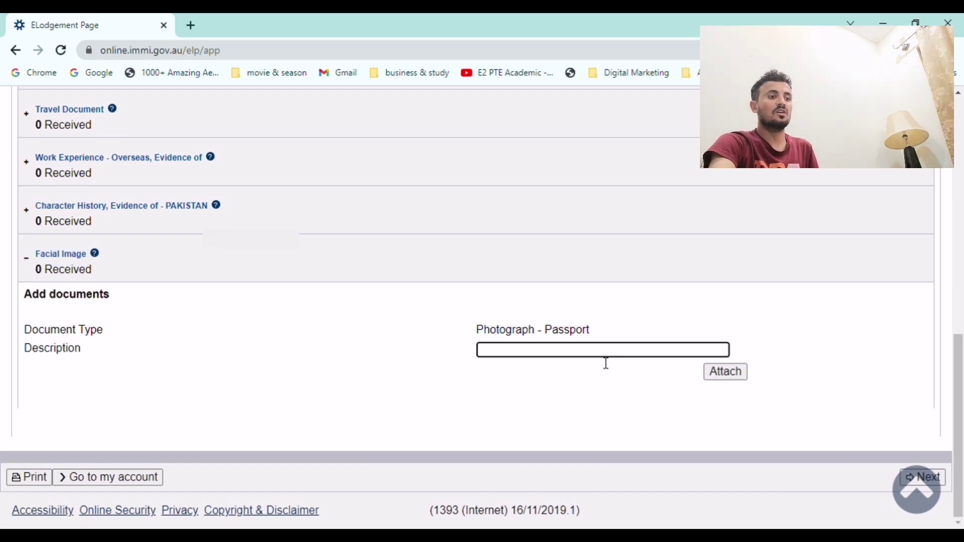